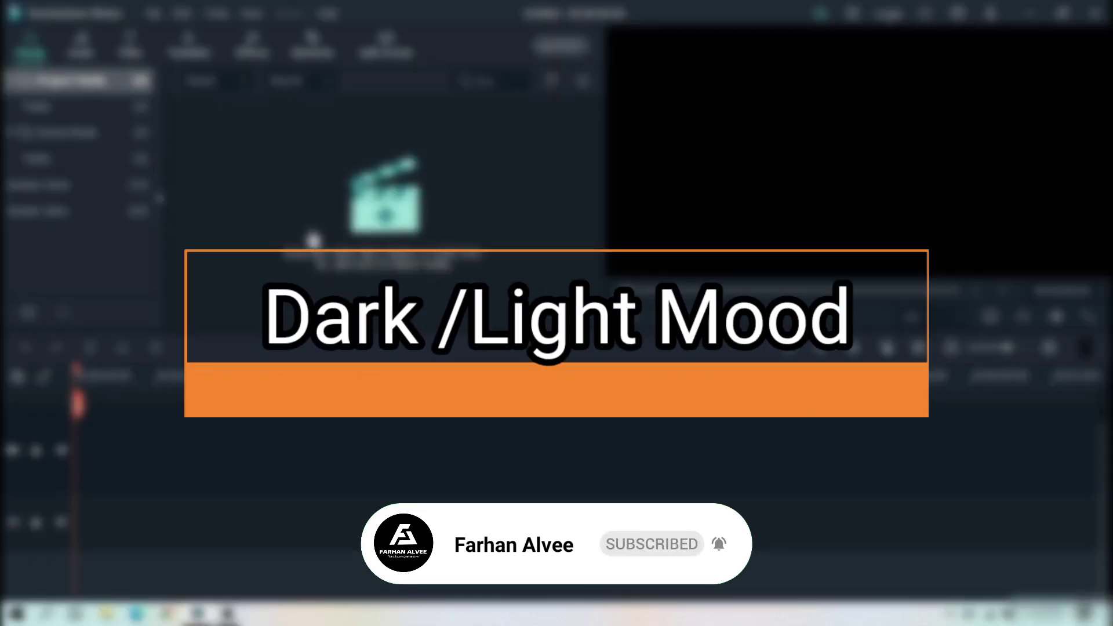
Switch the interface appearance in the preferences to Light Mode and back to Dark Mode
click(157, 21)
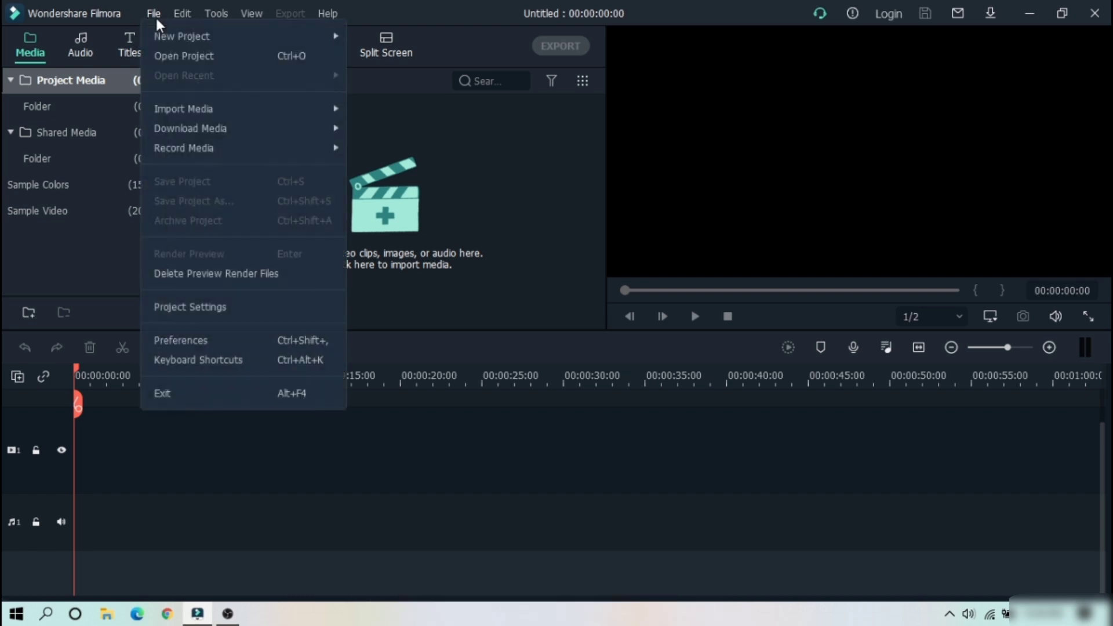
click(210, 341)
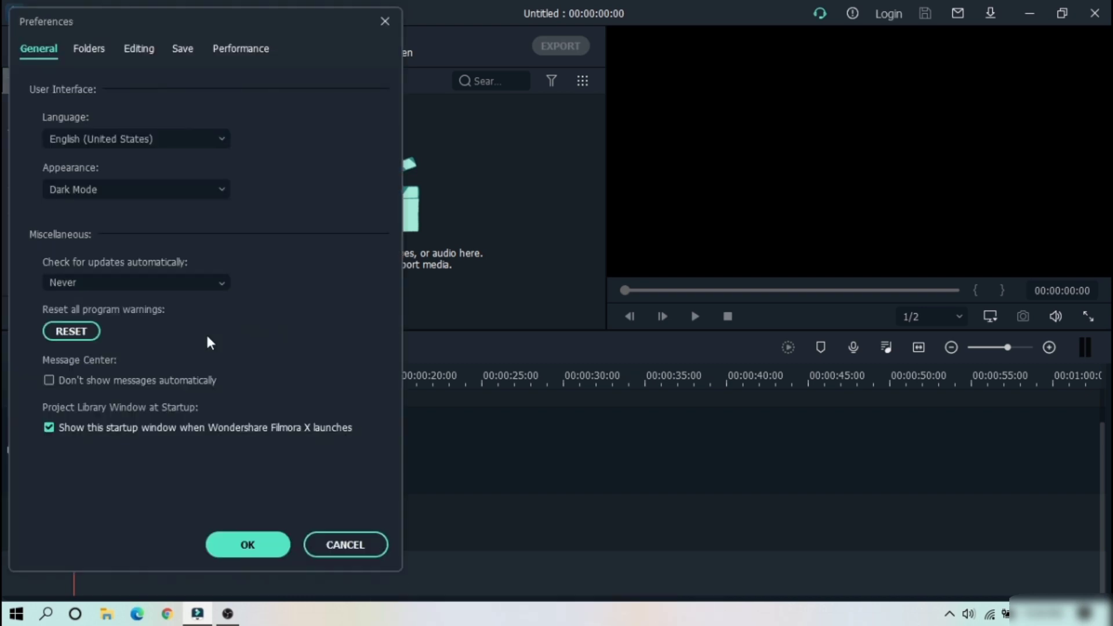
click(82, 197)
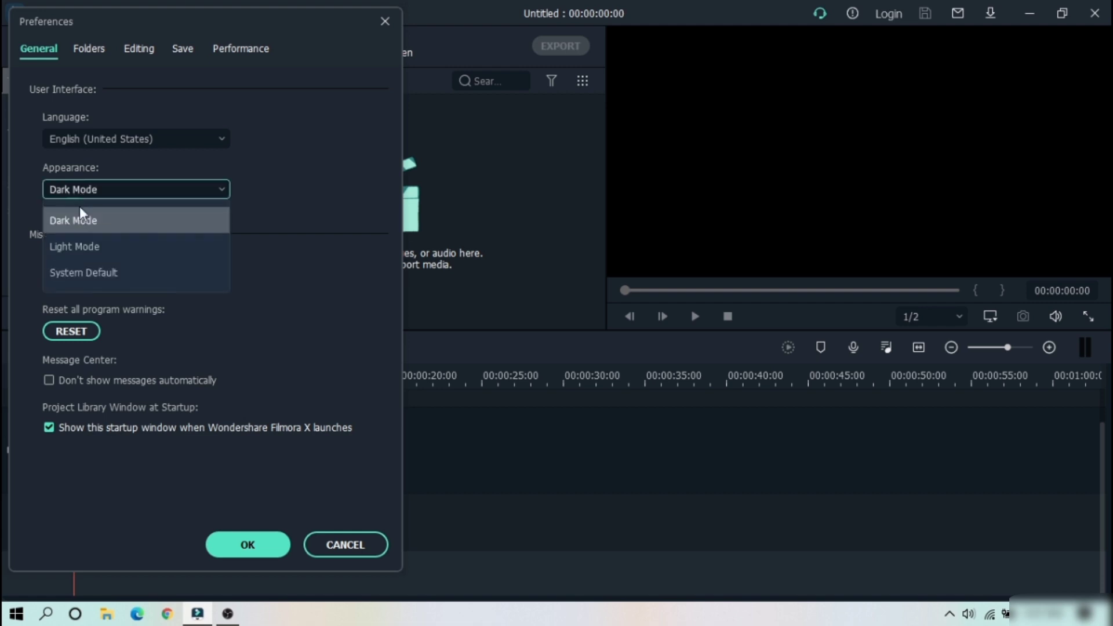
click(90, 248)
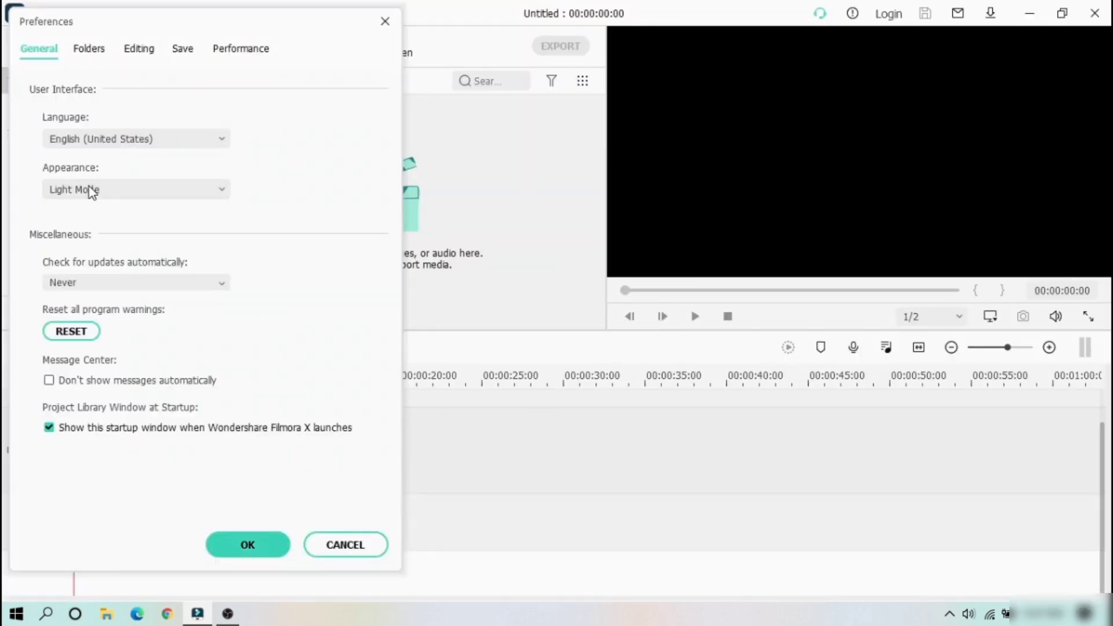
click(91, 191)
click(103, 222)
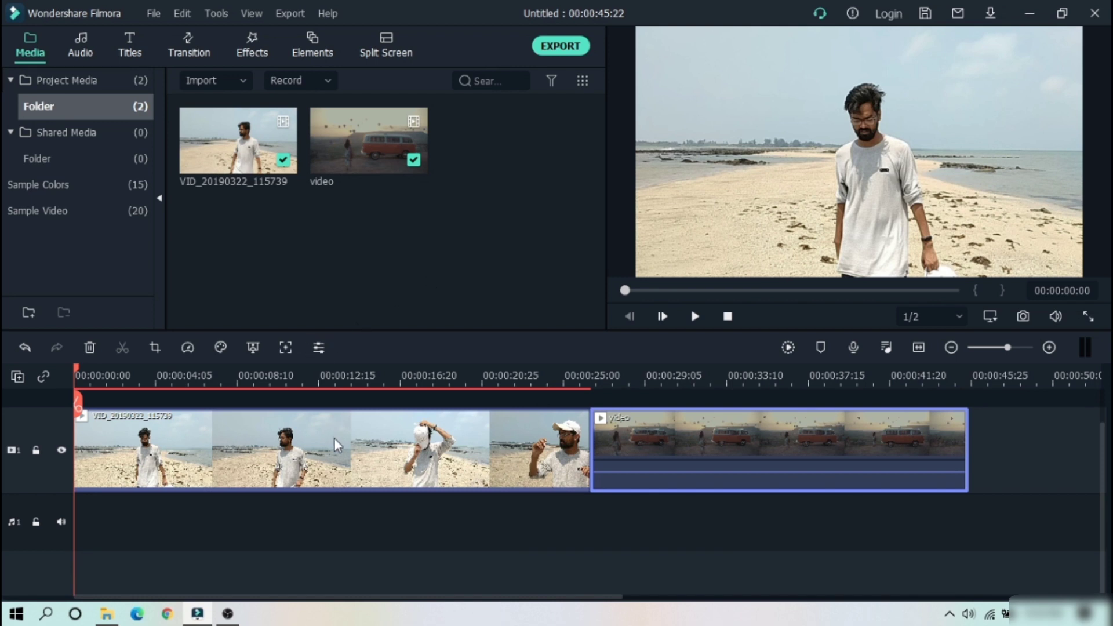
Color-match the van clip at 00:00:32:03 to the first frame of the beach clip, with the level set to 59%
click(467, 474)
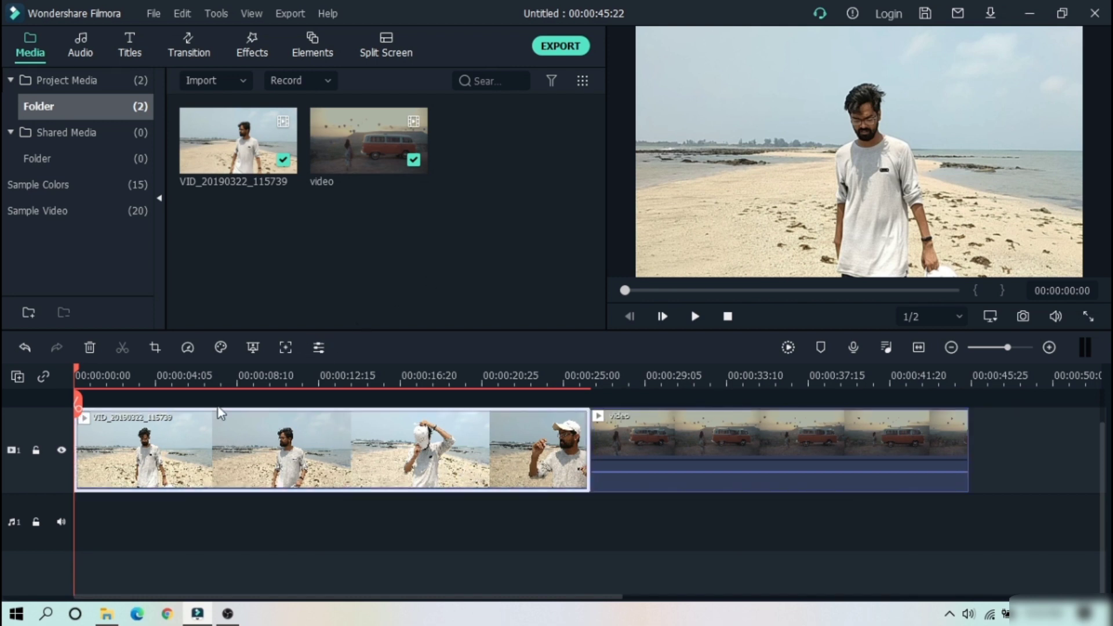
click(661, 442)
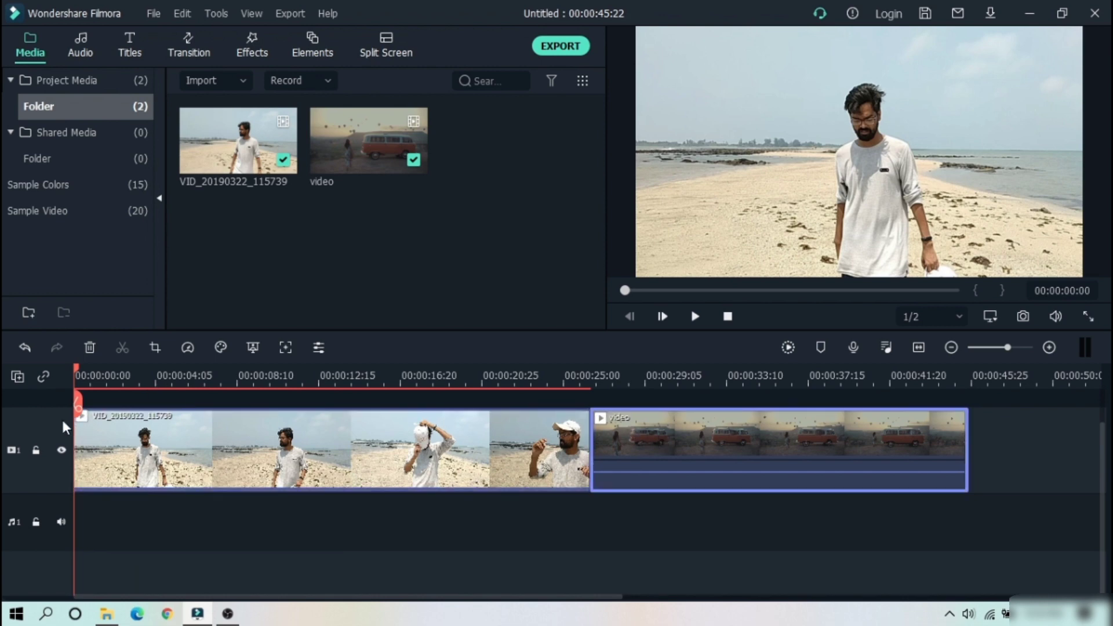
drag(81, 405, 761, 451)
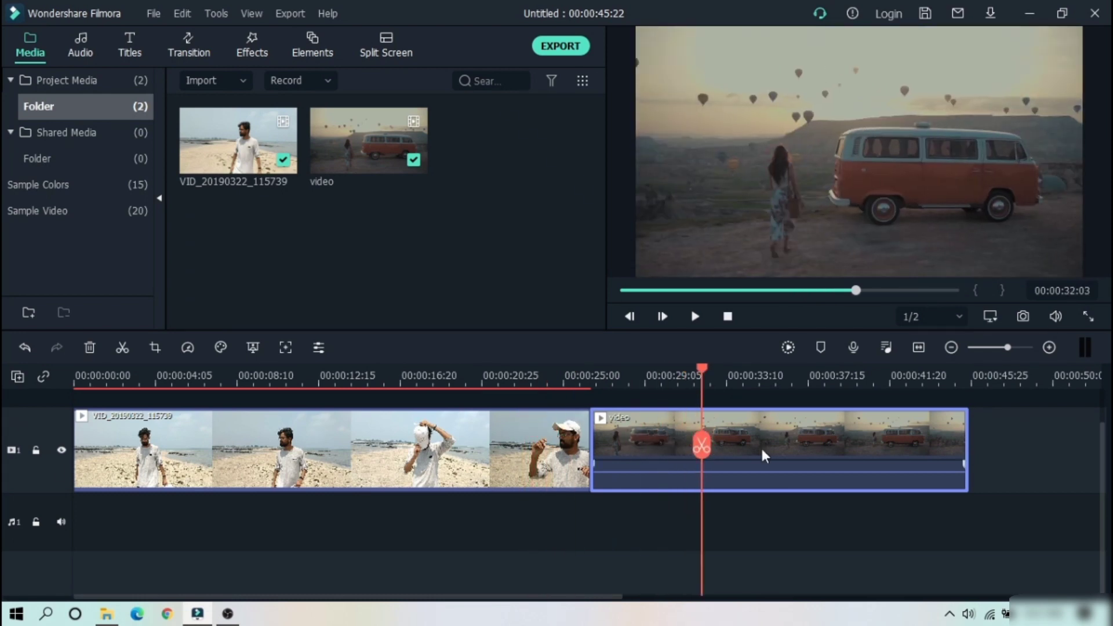
right_click(762, 451)
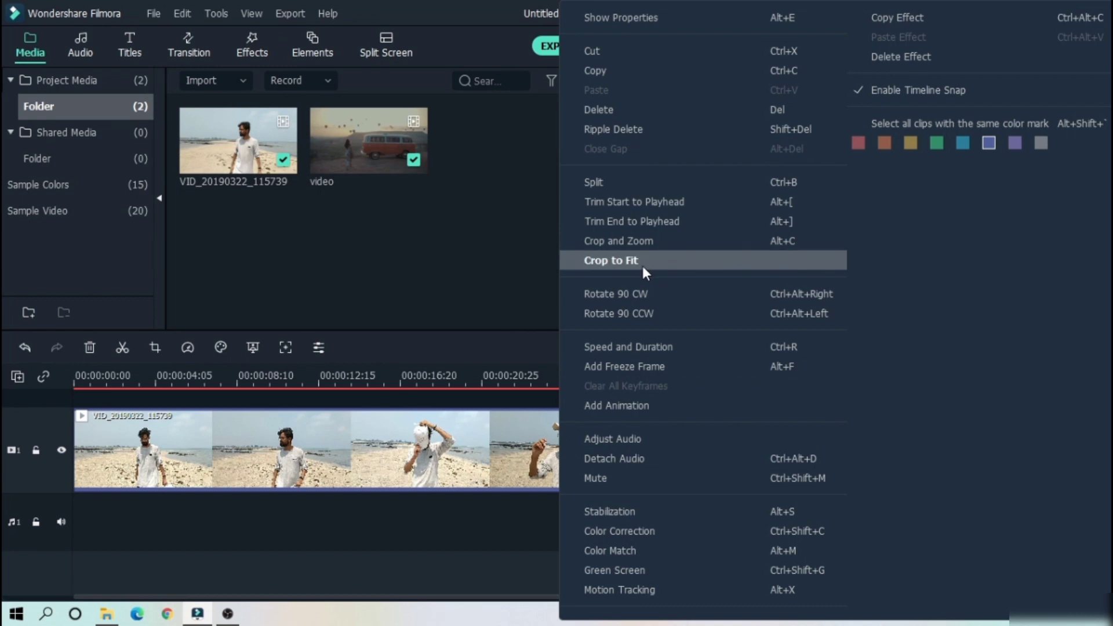
click(616, 552)
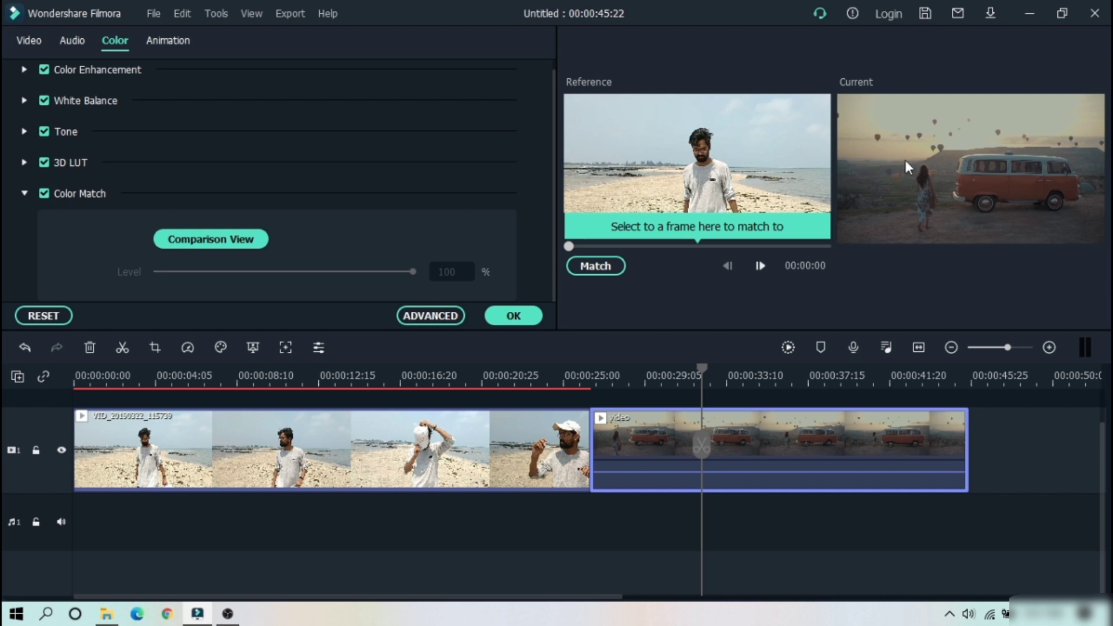
click(606, 267)
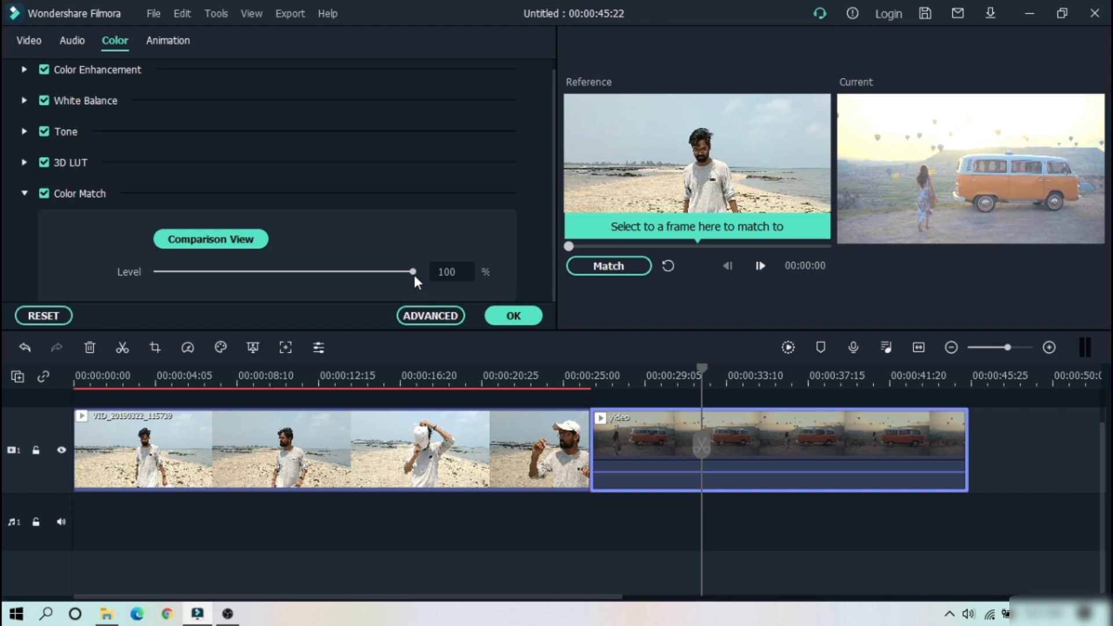
drag(413, 273, 308, 274)
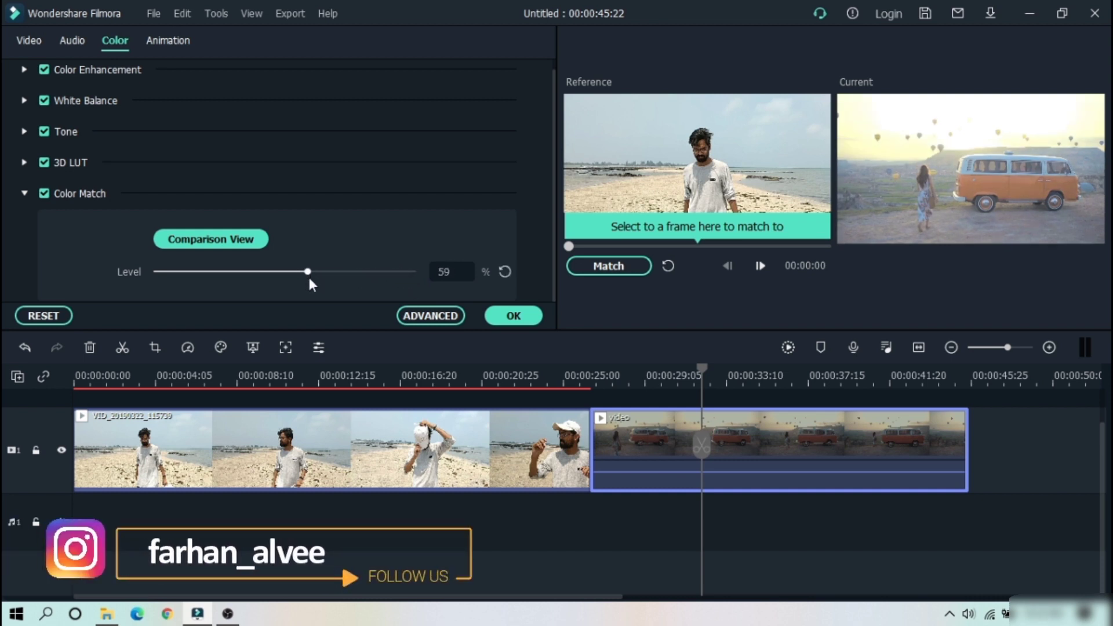
click(514, 316)
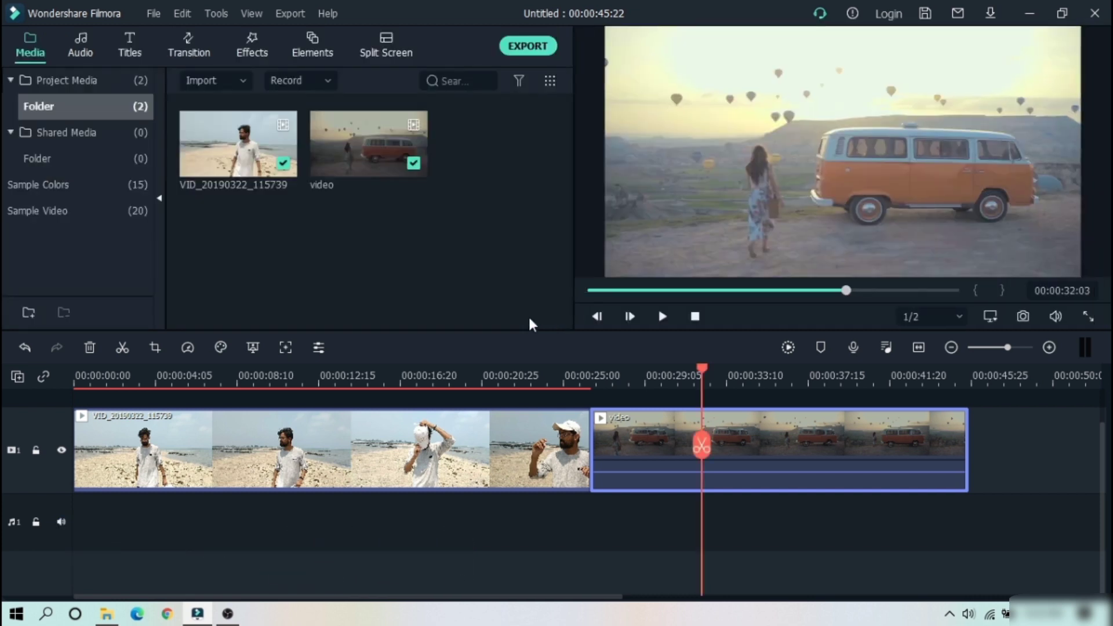
drag(702, 377, 673, 409)
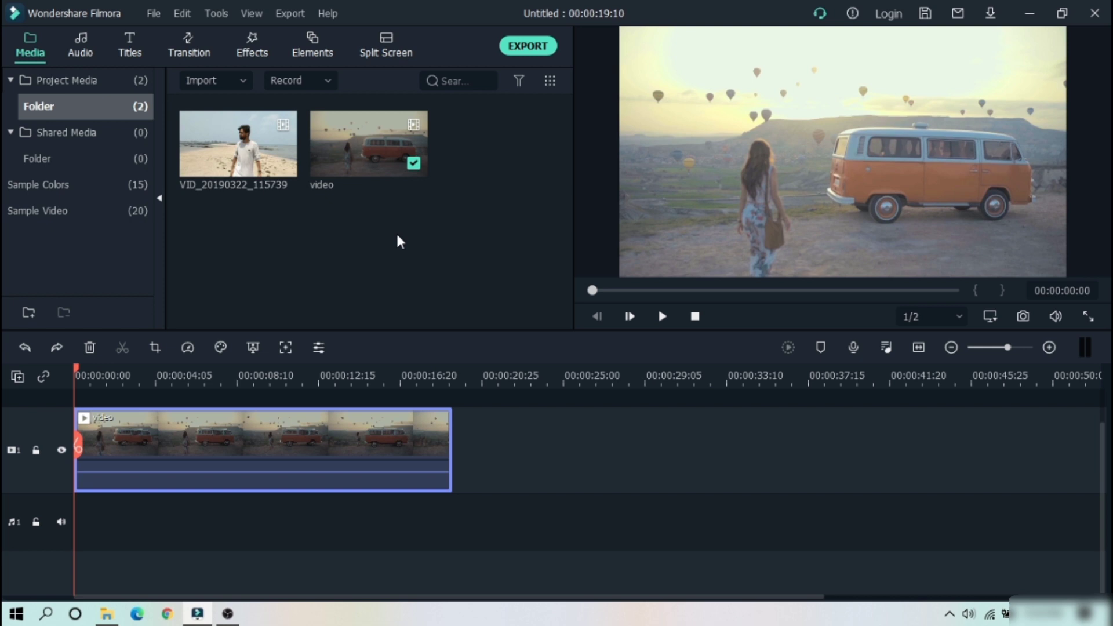
Add a custom animation keyframe at the start of the van clip
double_click(243, 449)
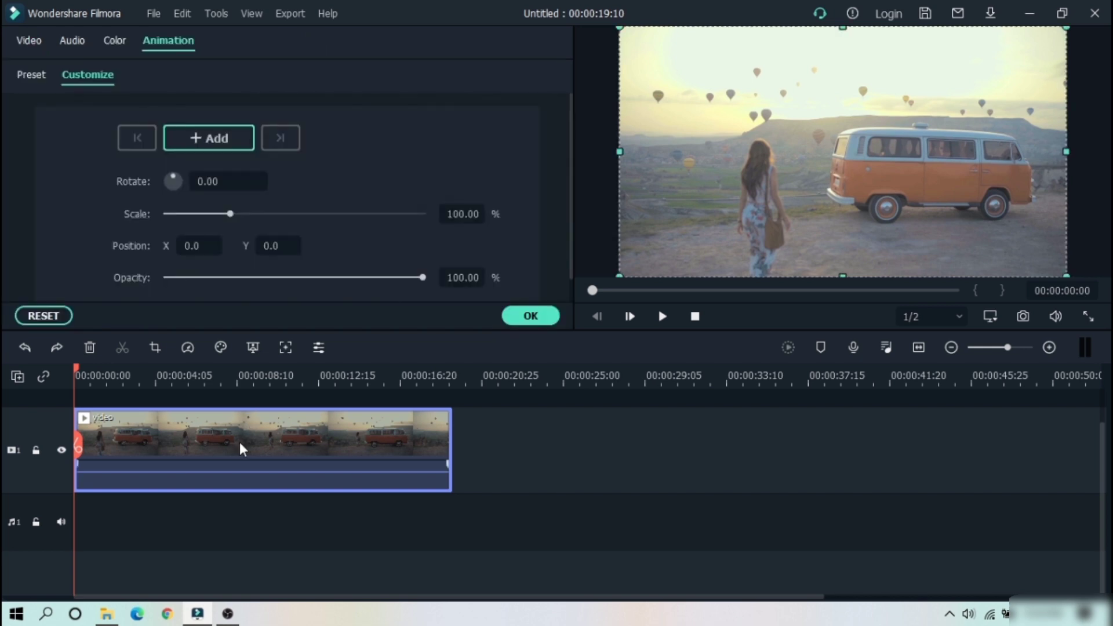
click(24, 45)
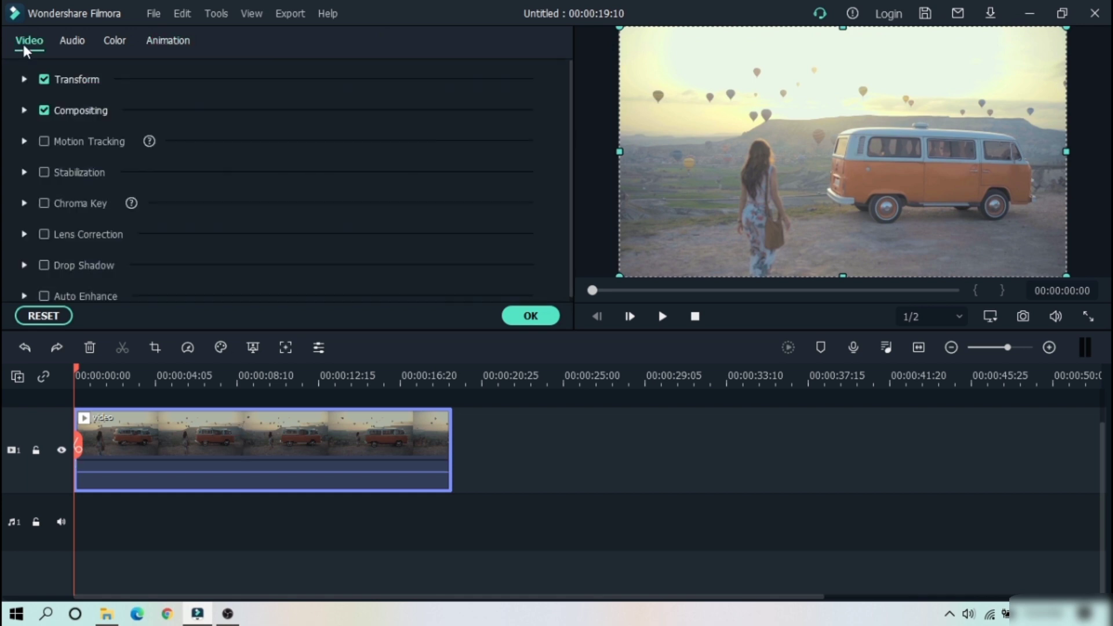
click(162, 43)
click(34, 77)
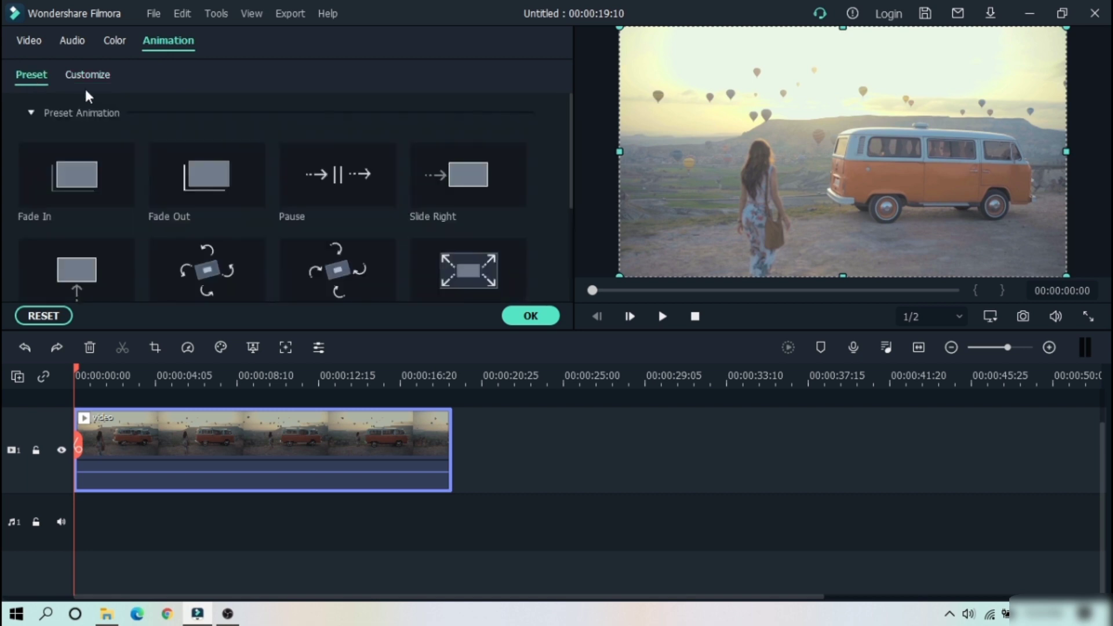
click(103, 77)
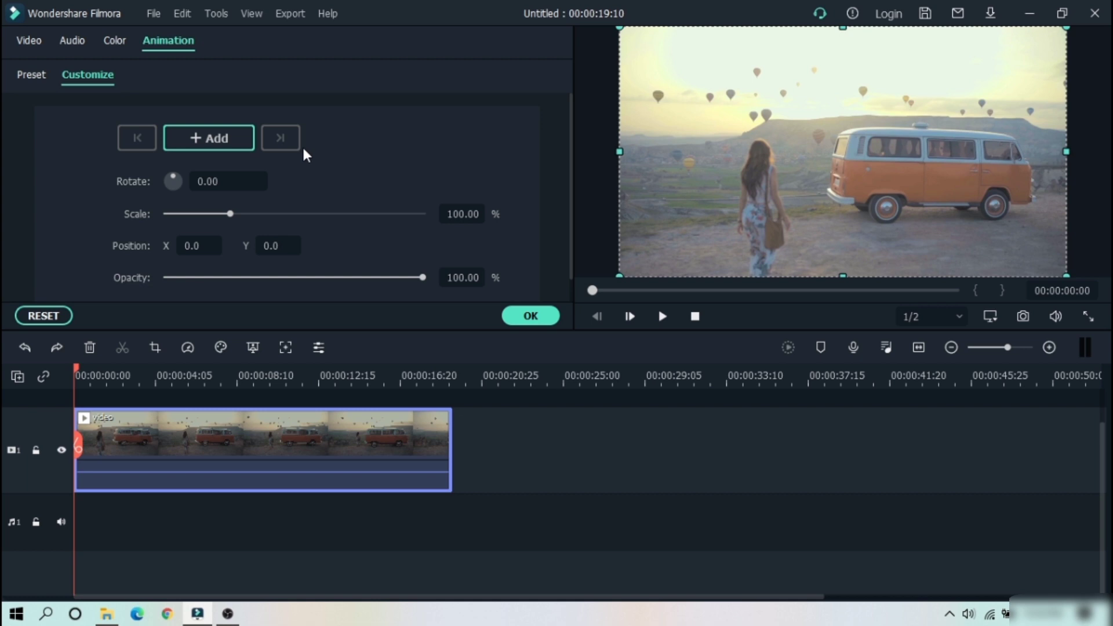
click(203, 138)
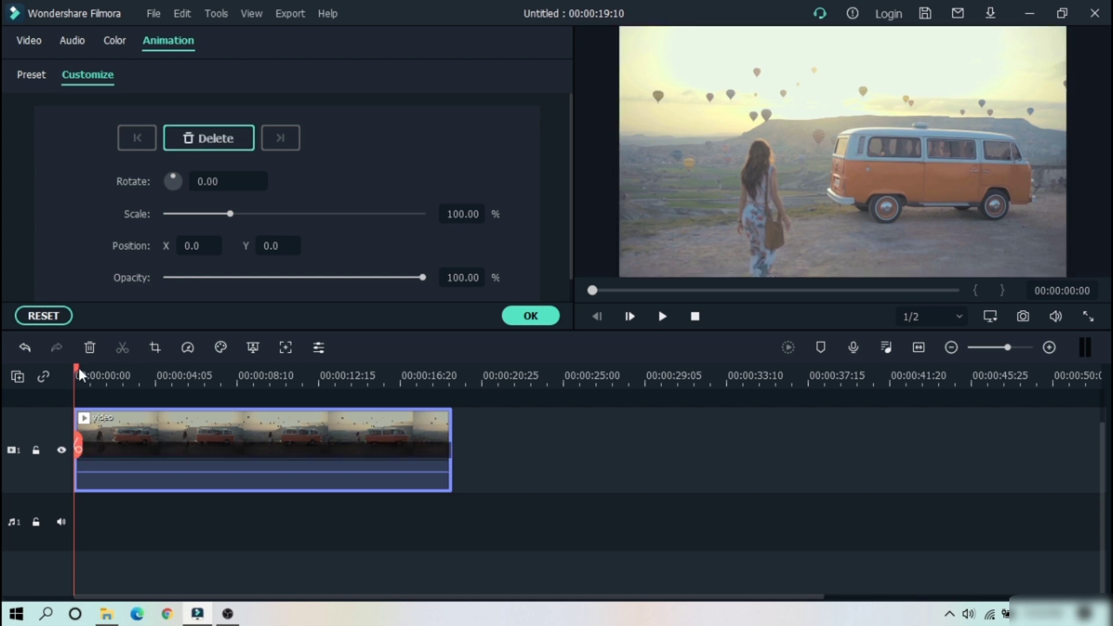
Add a second keyframe at 00:00:07:07 with the picture scaled to 50.09% and positioned at X -136.9, Y -76.9
drag(87, 366, 95, 368)
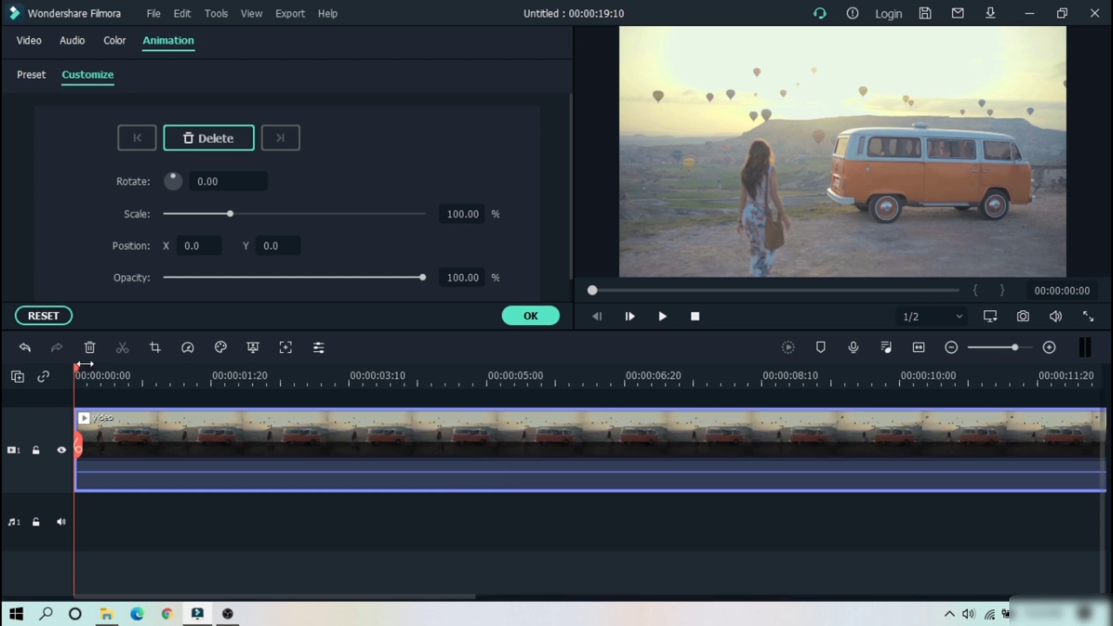
scroll(85, 363, down, 3)
click(226, 370)
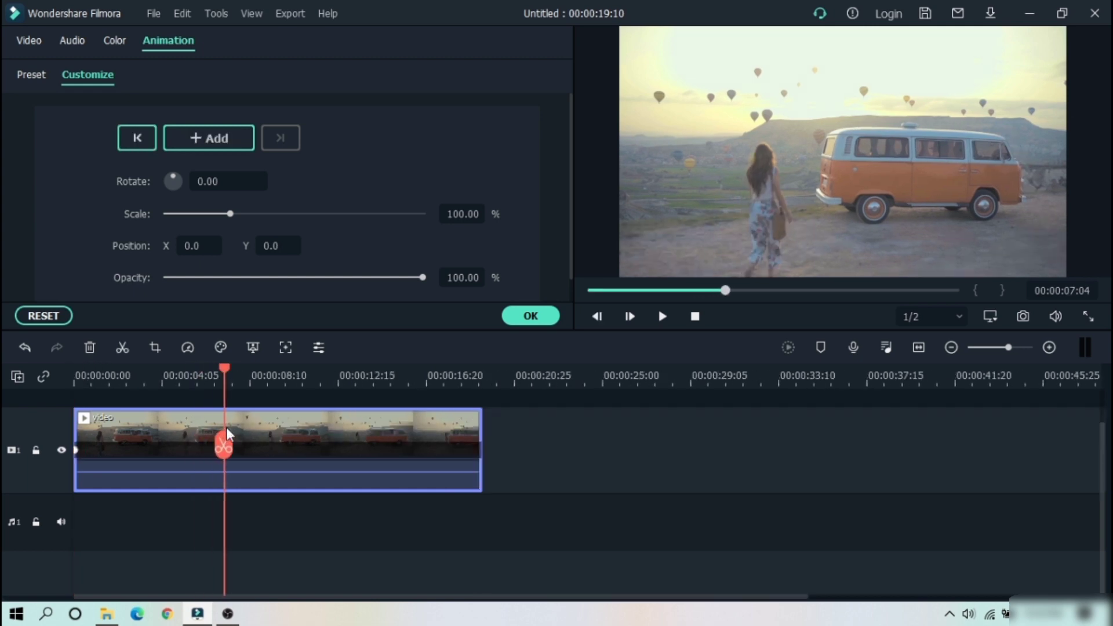
click(209, 140)
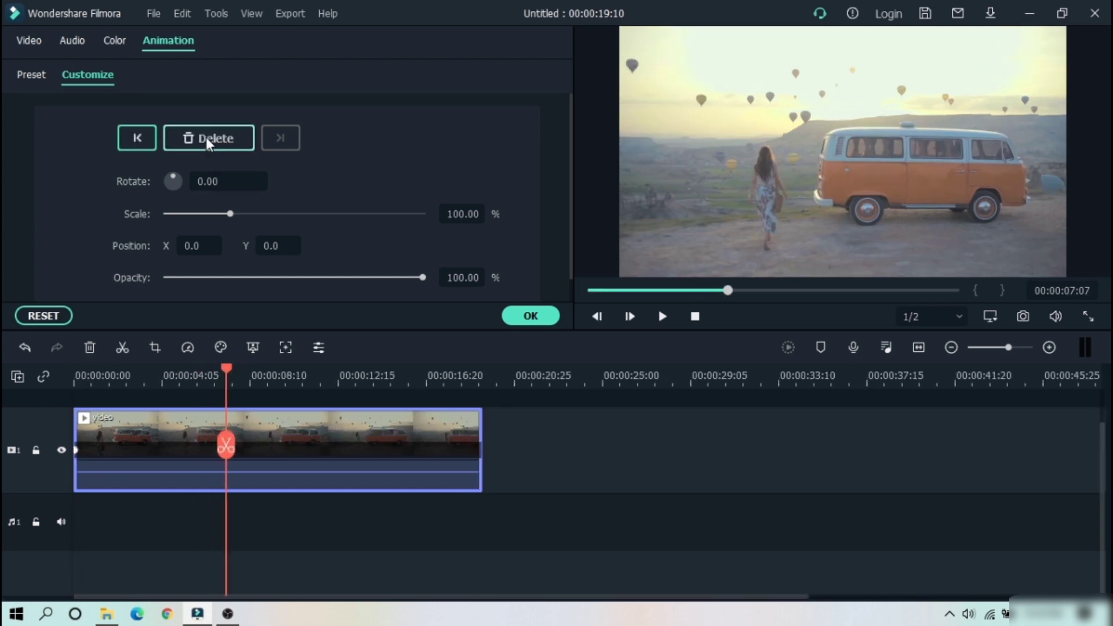
click(835, 151)
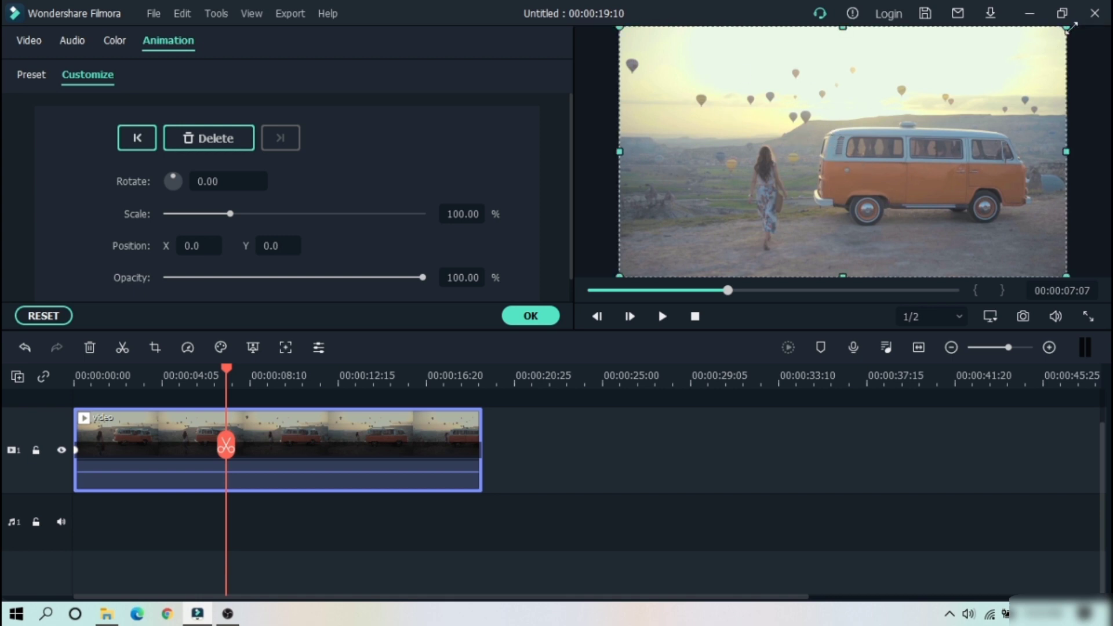
drag(1070, 28, 847, 174)
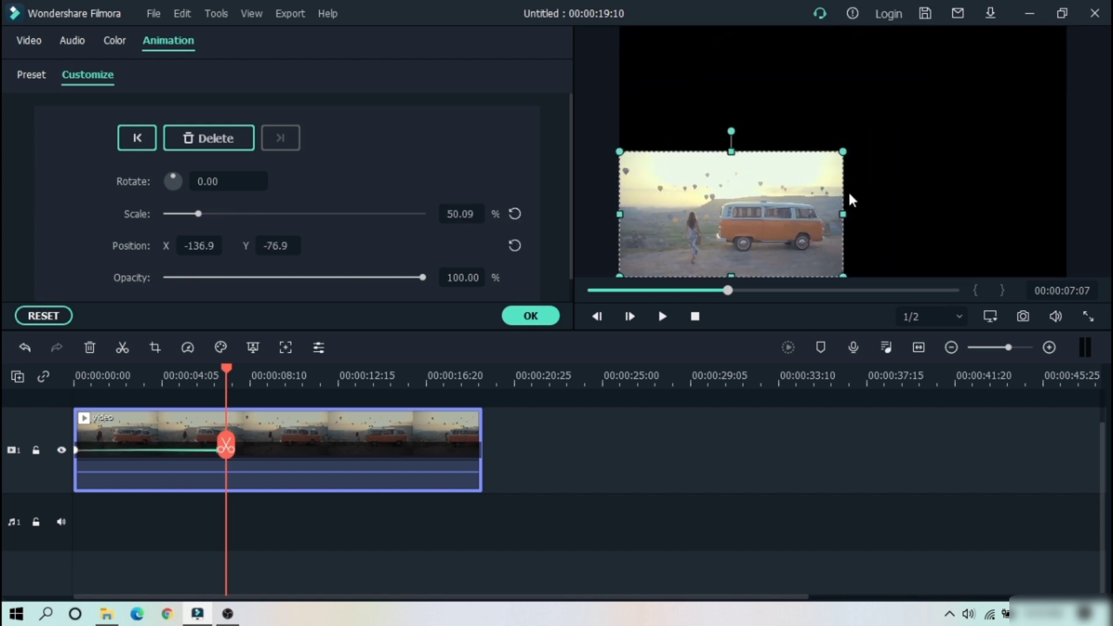
click(531, 317)
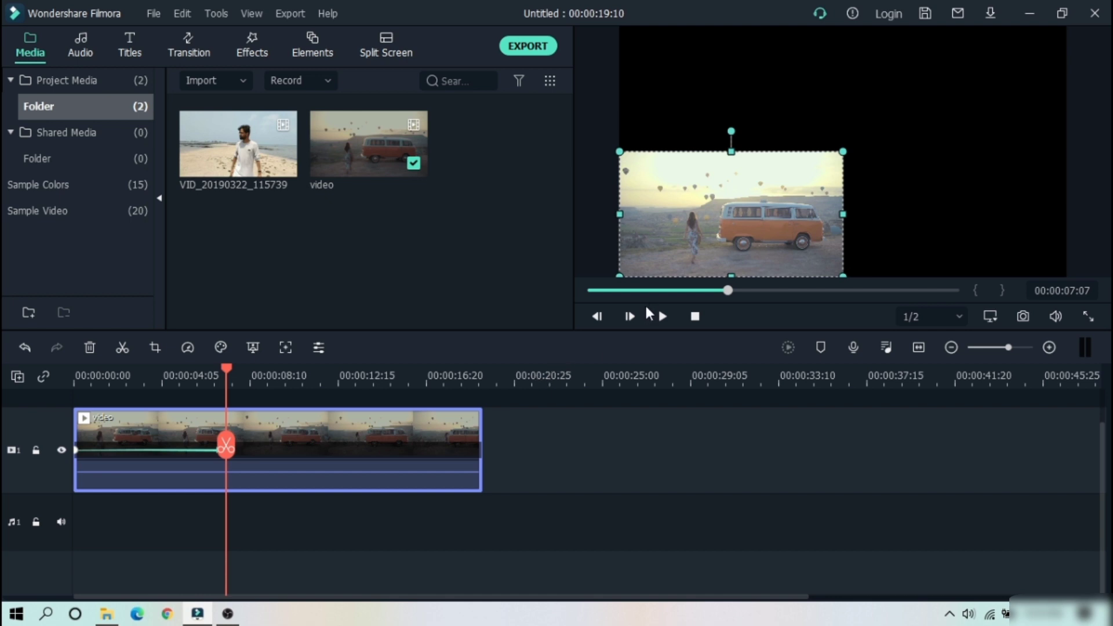
Play the van clip from its start to preview the shrinking animation
click(700, 318)
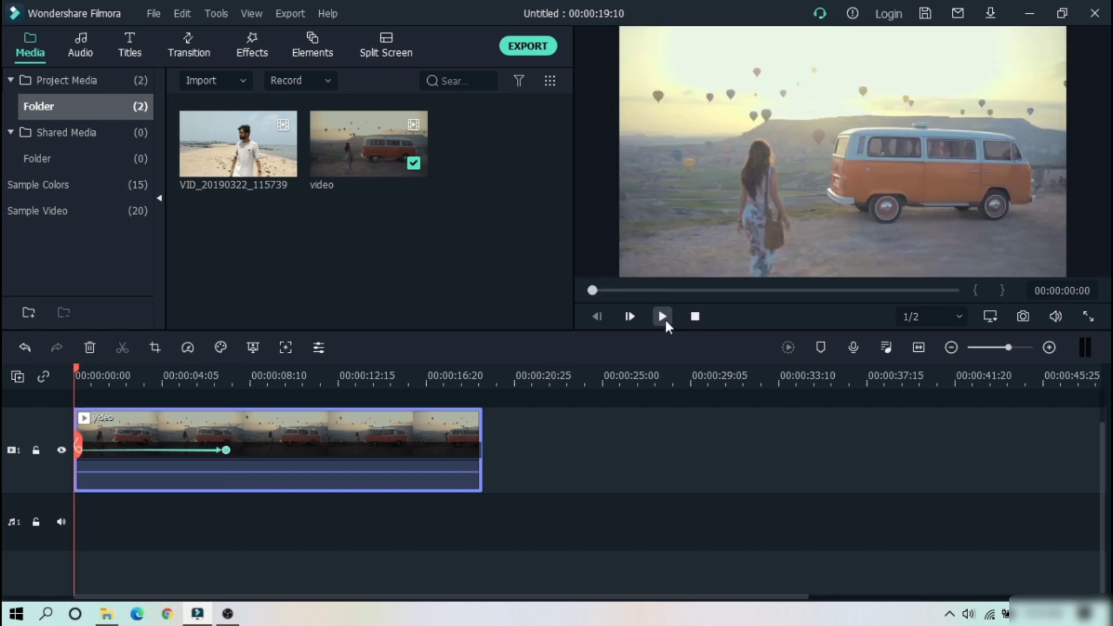
click(665, 321)
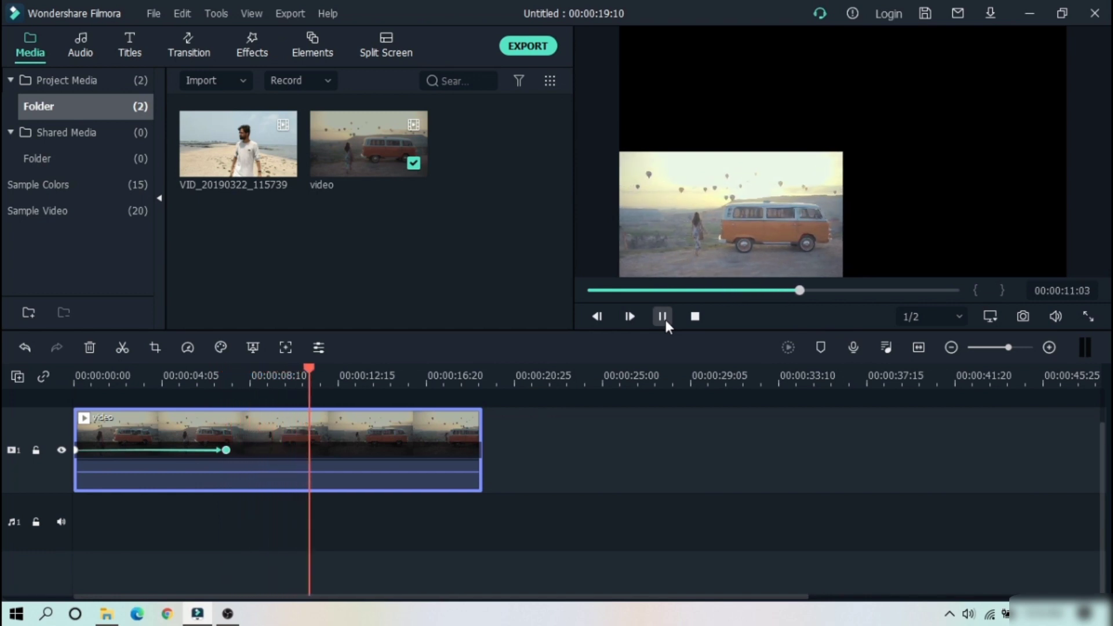
click(693, 317)
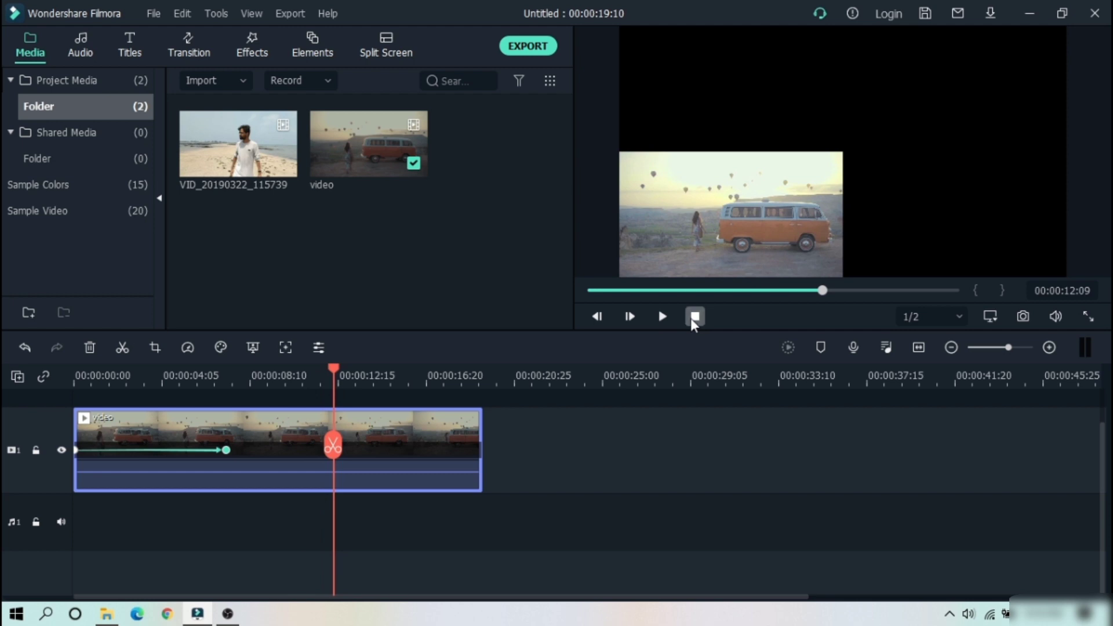
Add a rotation of 370.30 to the van clip's custom animation at 00:00:07:12
double_click(246, 472)
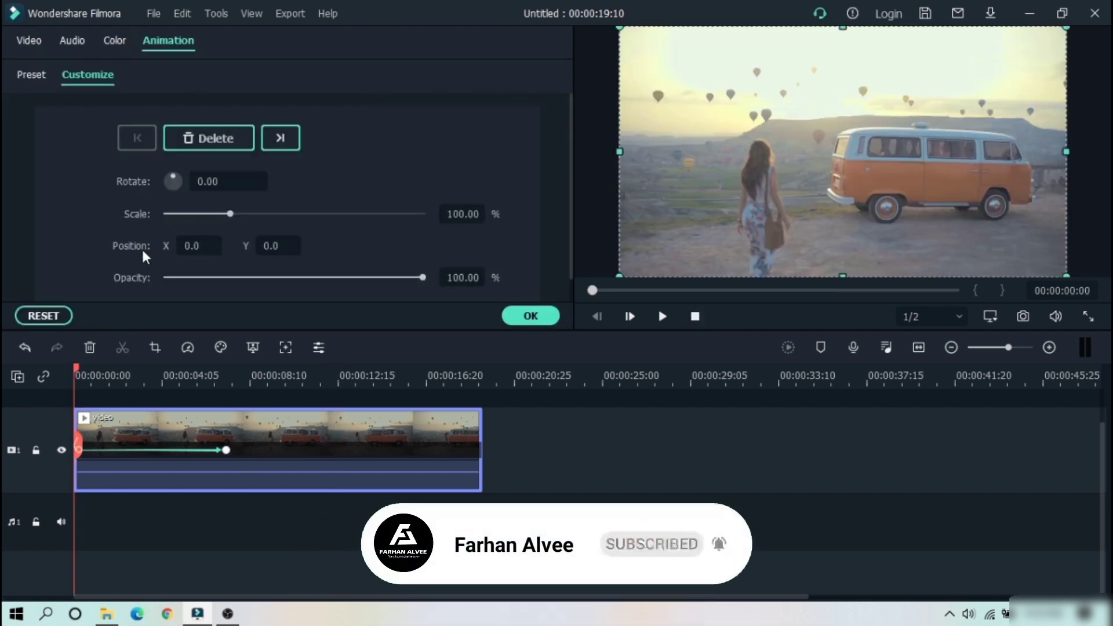
drag(80, 374, 231, 410)
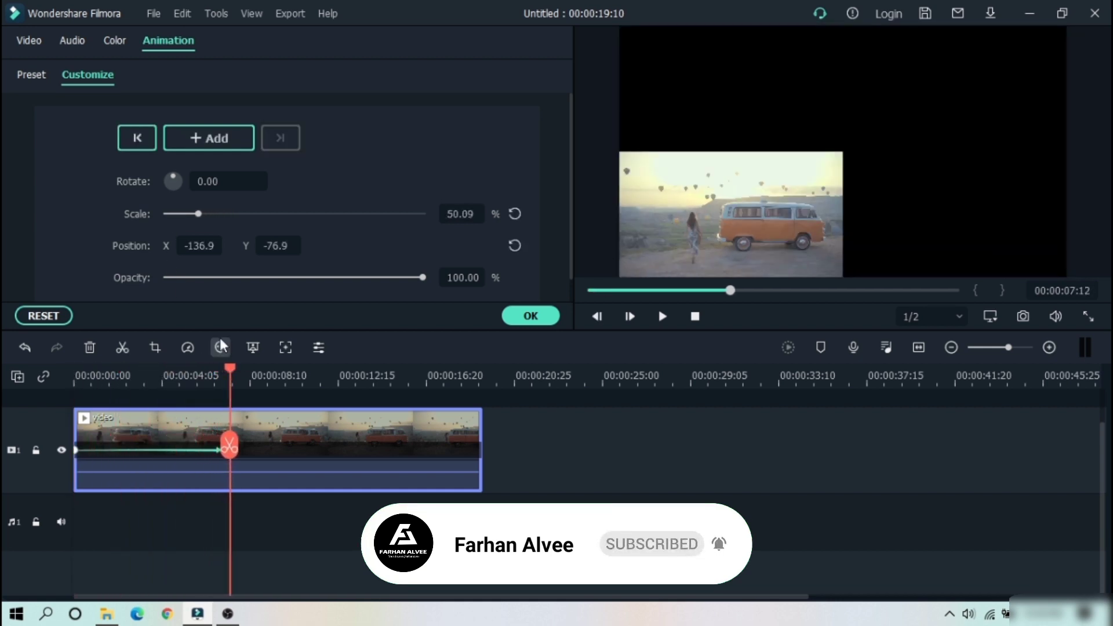
mouse_move(180, 184)
mouse_down()
mouse_move(189, 196)
mouse_move(176, 200)
mouse_move(175, 175)
mouse_up()
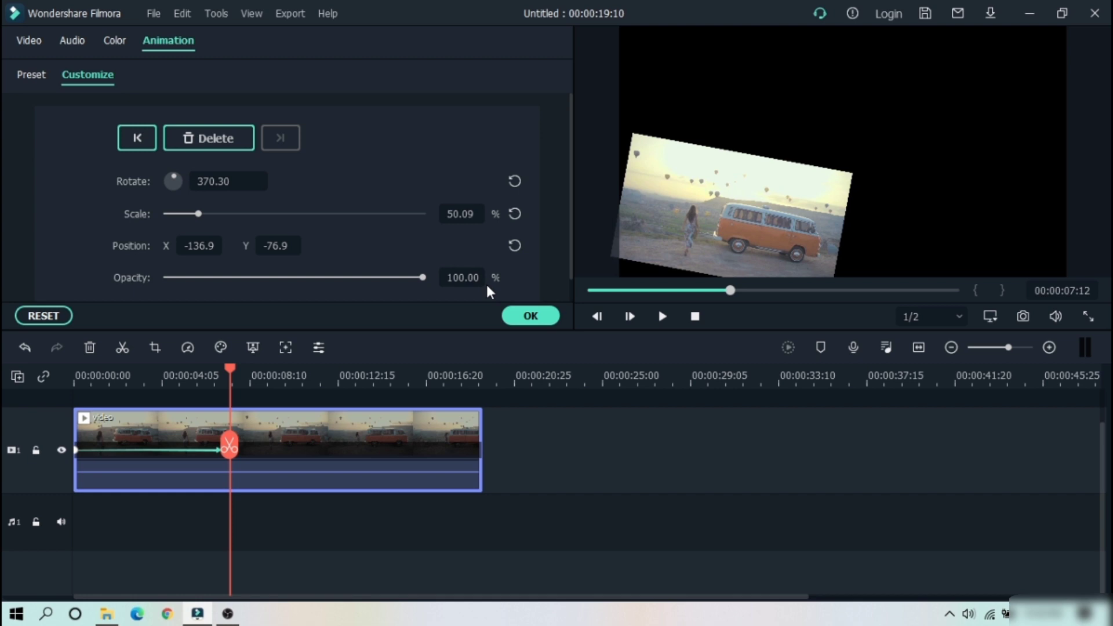
click(552, 319)
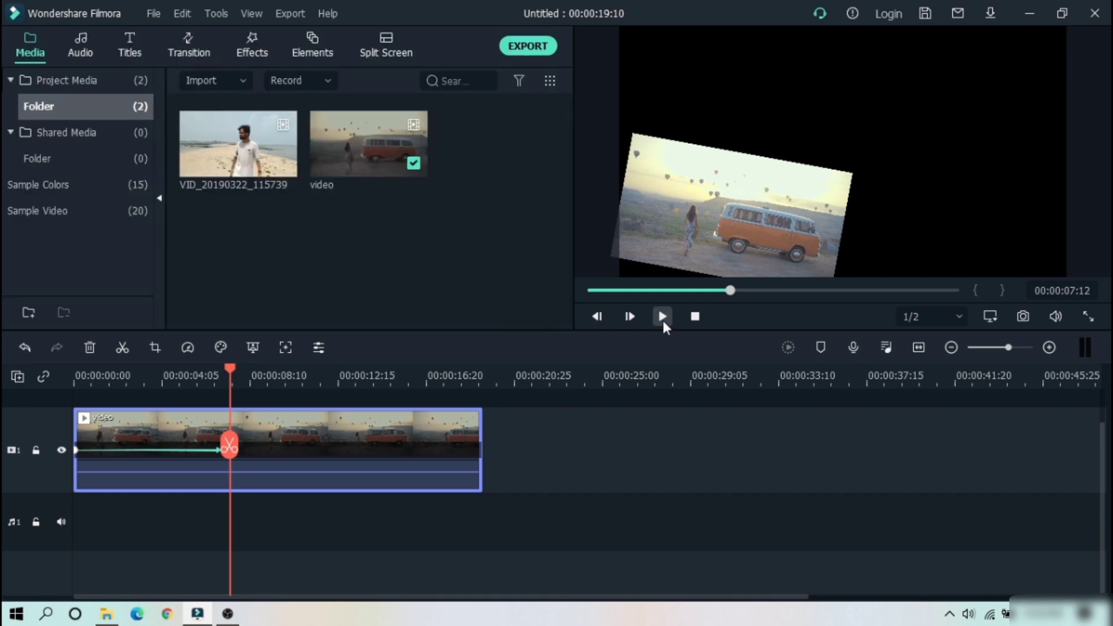
Restart playback from the beginning to preview the van clip's combined scale and rotation animation
click(663, 321)
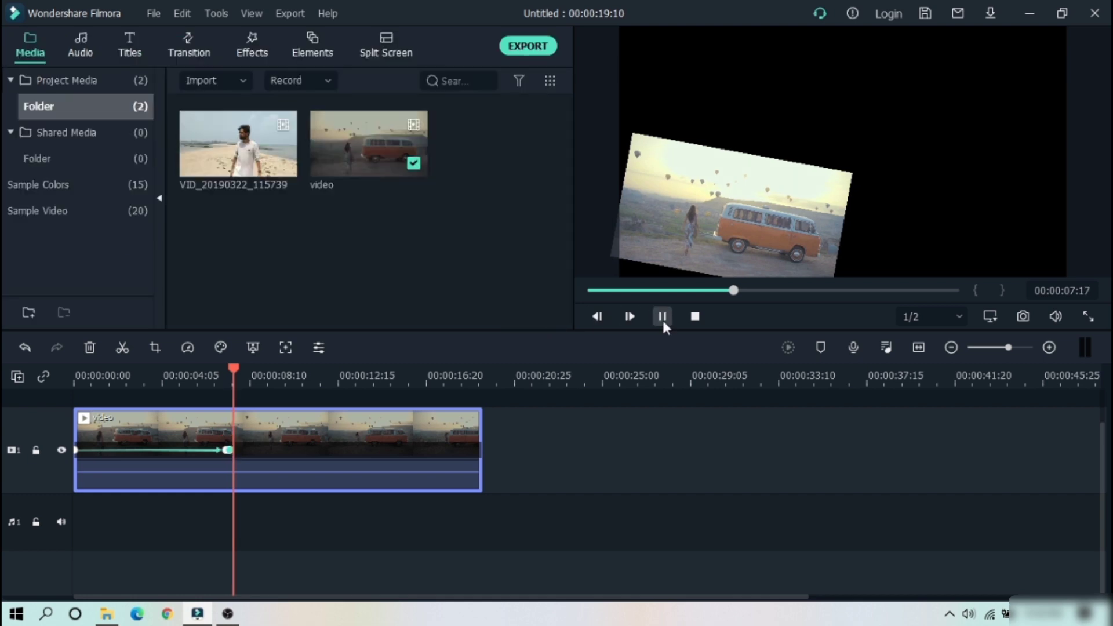
click(693, 317)
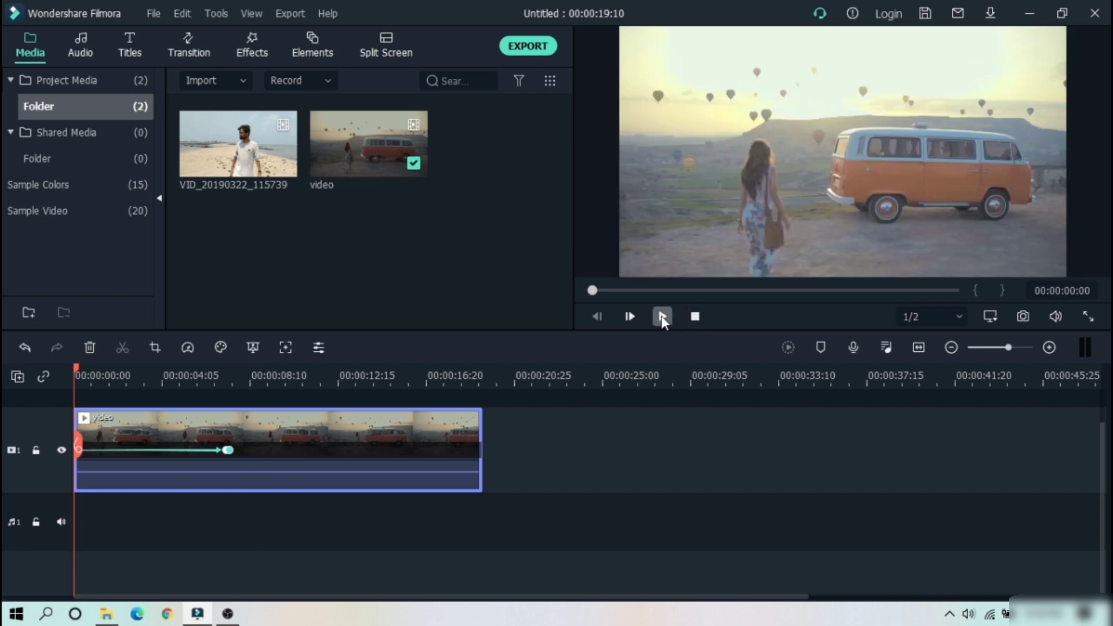
click(662, 316)
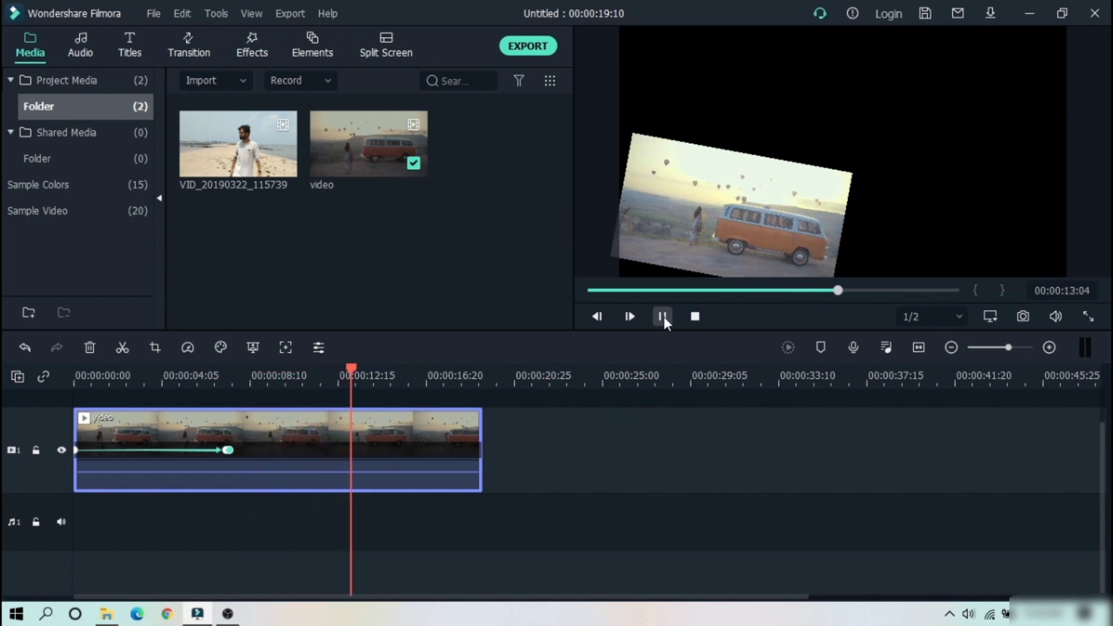
Stop the preview and delete the van clip from the timeline
click(697, 318)
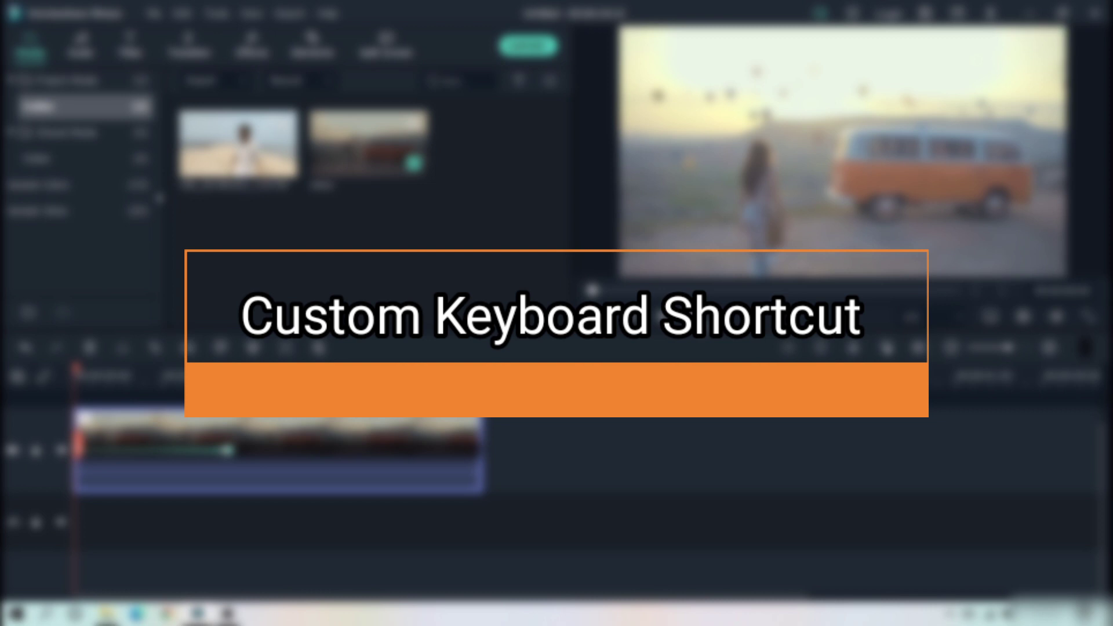
key(Delete)
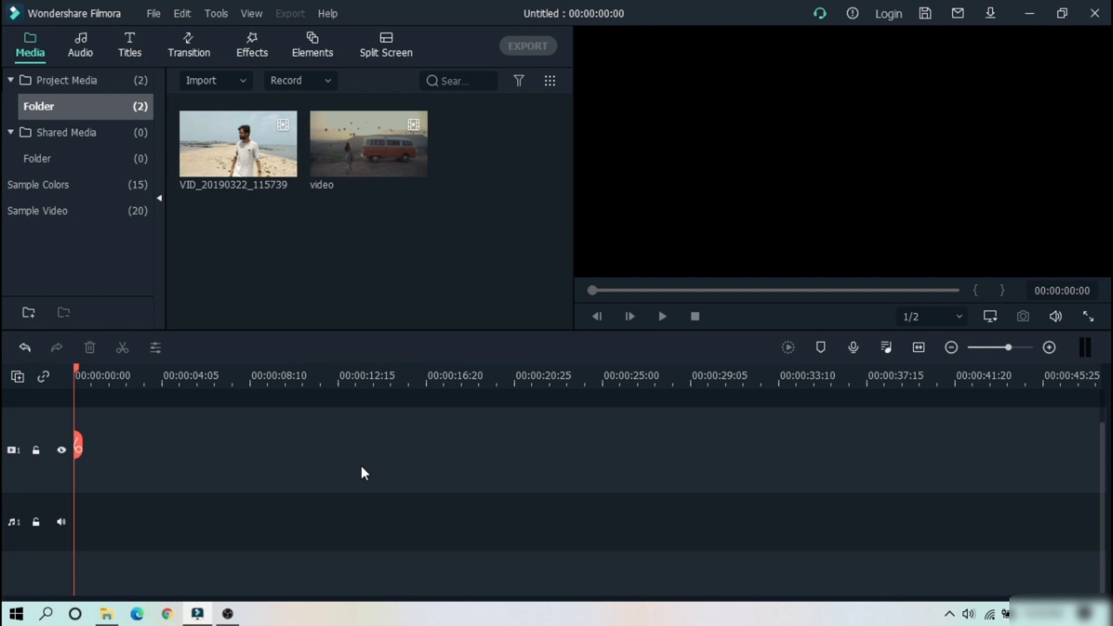
Open the keyboard shortcut settings and look through the customizable shortcuts, starting with New Project
click(154, 12)
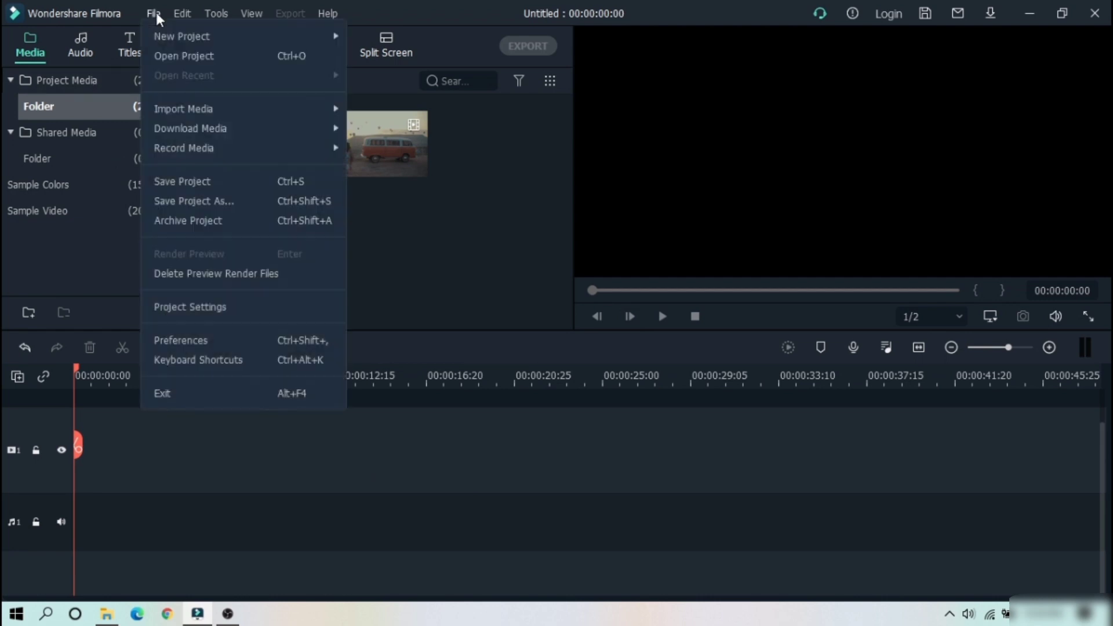
click(207, 356)
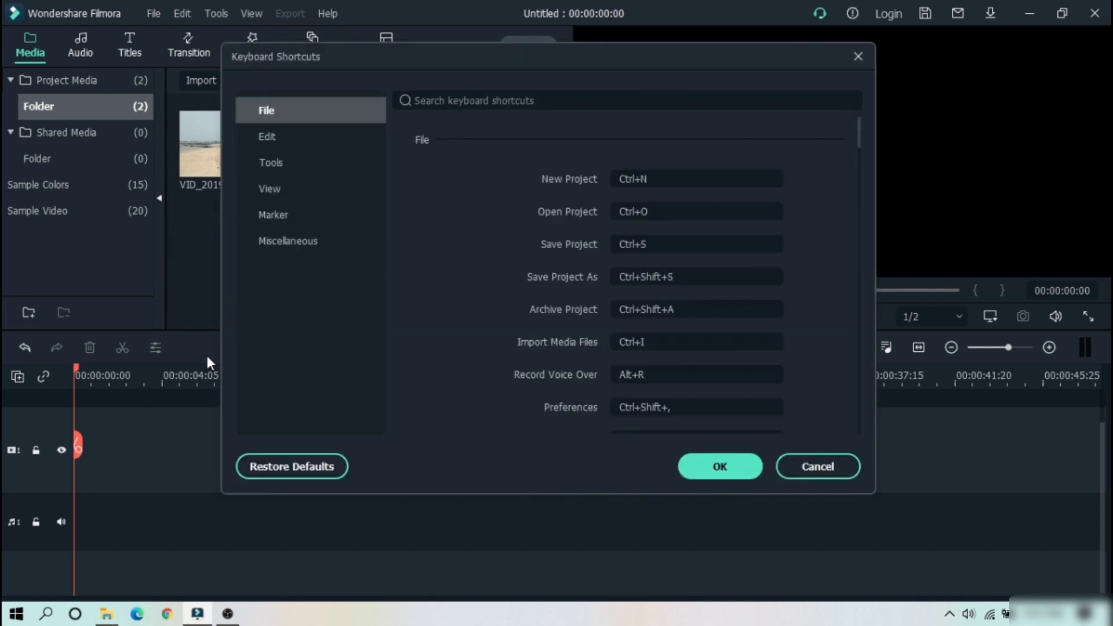
click(760, 177)
mouse_move(858, 138)
mouse_down()
mouse_move(871, 238)
mouse_move(871, 175)
mouse_move(875, 221)
mouse_move(916, 307)
mouse_move(907, 435)
mouse_move(882, 325)
mouse_up()
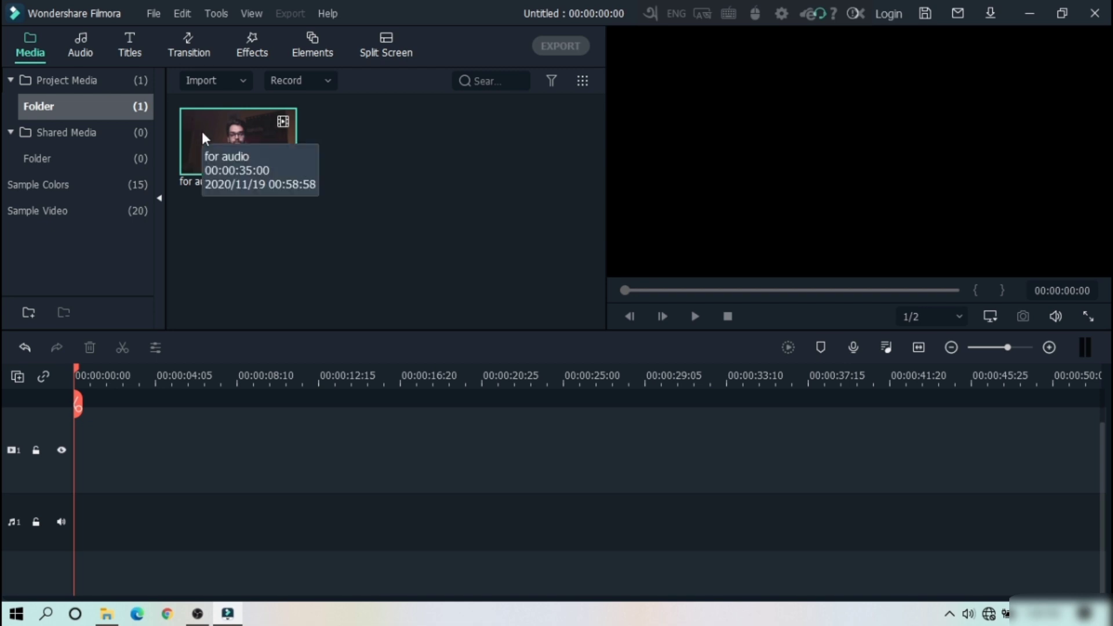
Place the "for audio" clip at the start of the video track and preview its original sound
drag(203, 137, 75, 448)
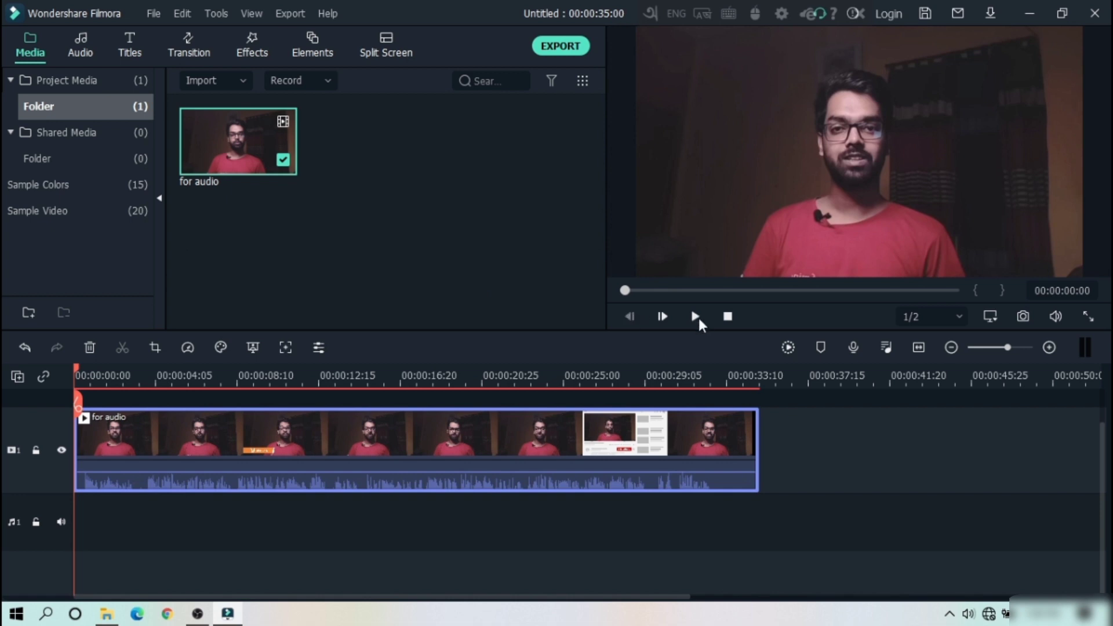
click(694, 316)
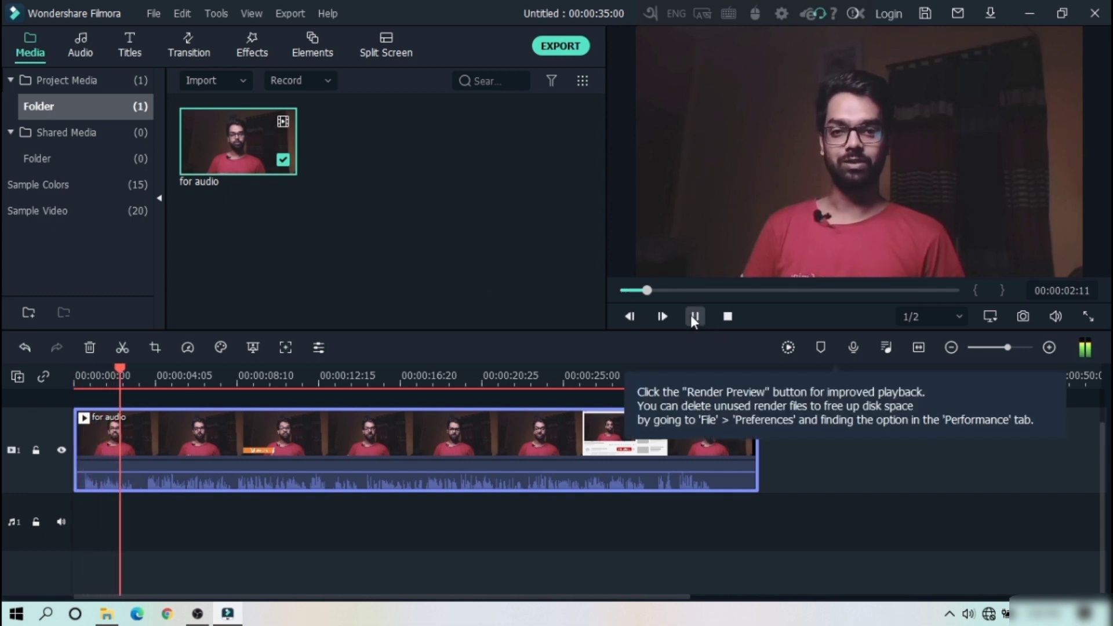
click(727, 316)
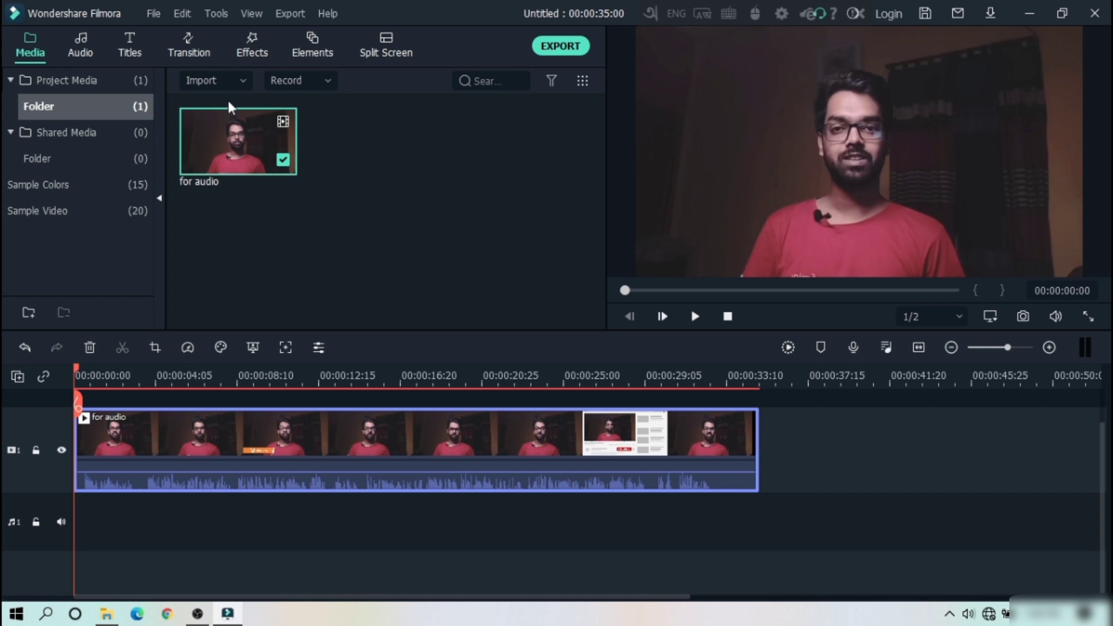
Add the music track "A-GROUP - Verve" at the start of the audio track and preview it with the speech
click(79, 51)
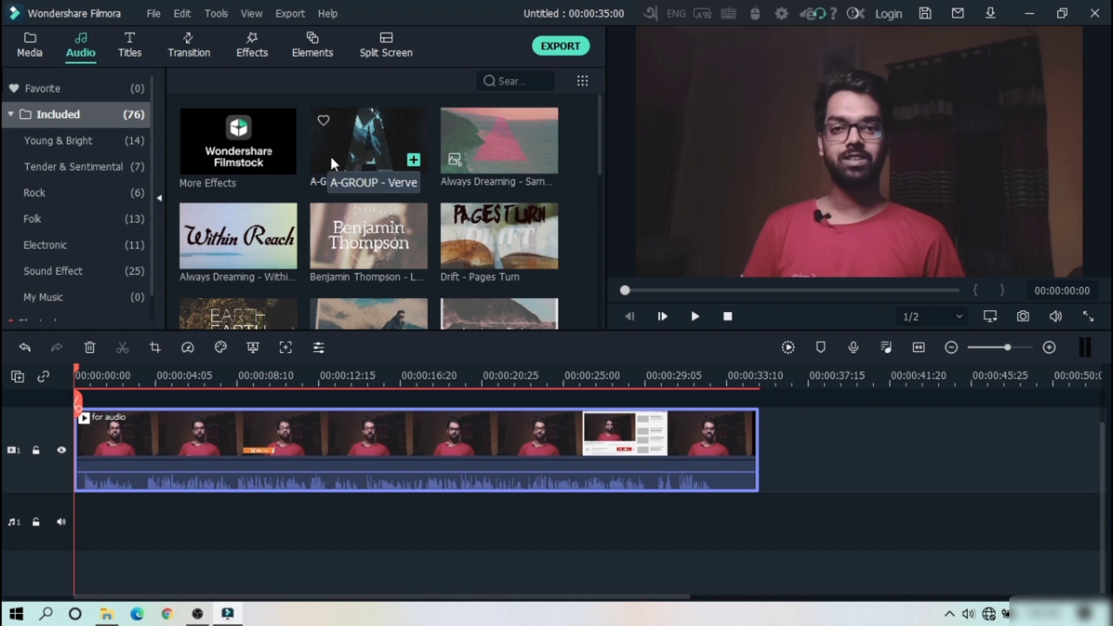
drag(339, 162, 94, 523)
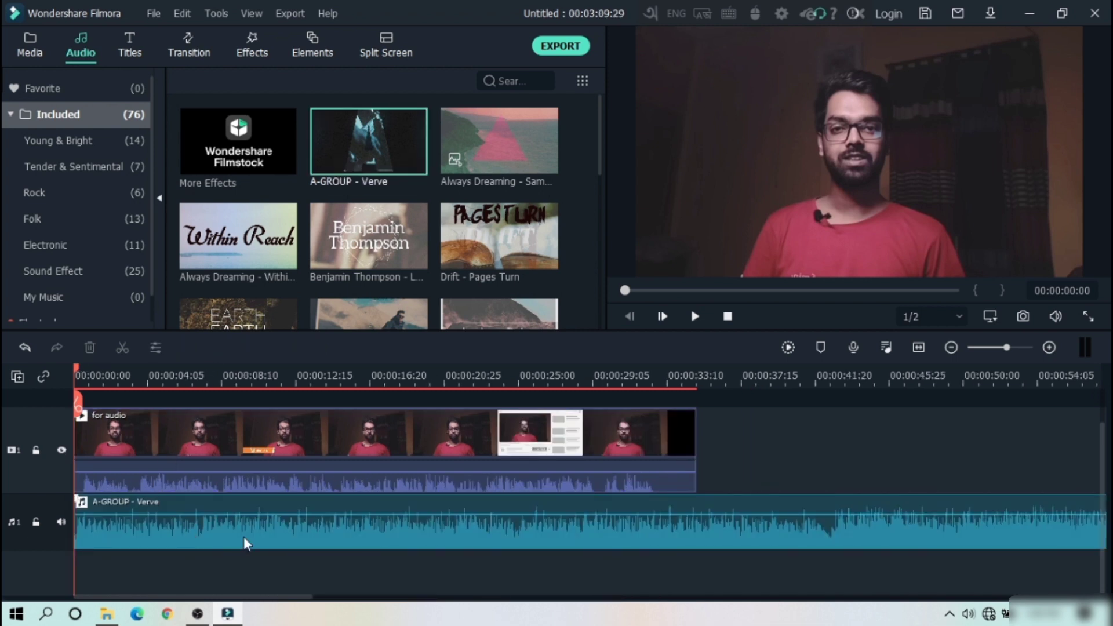
mouse_move(219, 515)
click(702, 322)
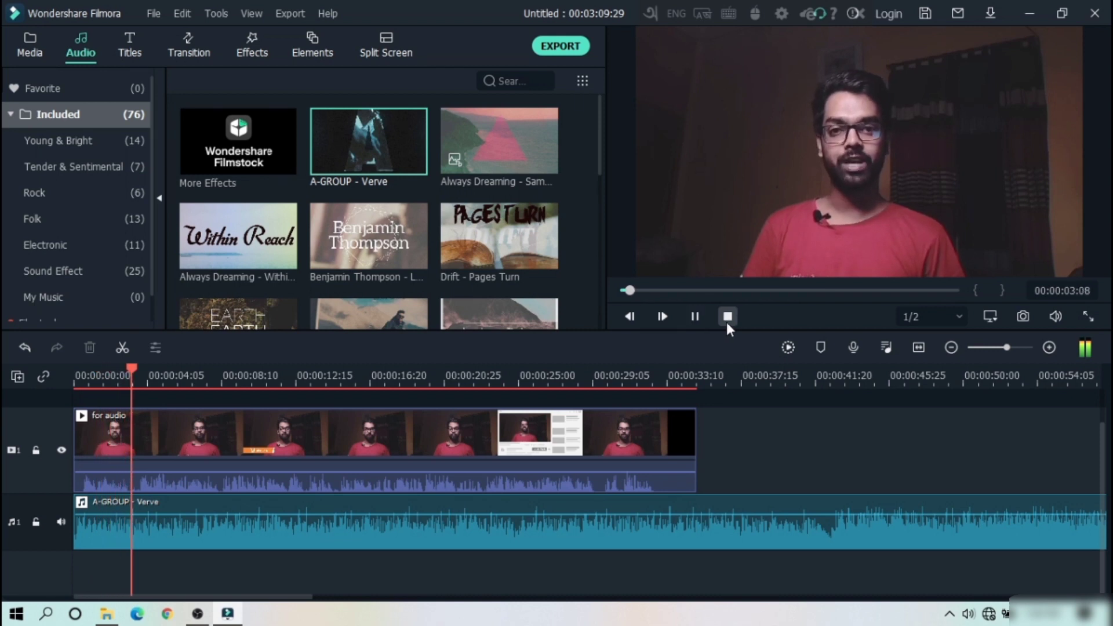
click(727, 322)
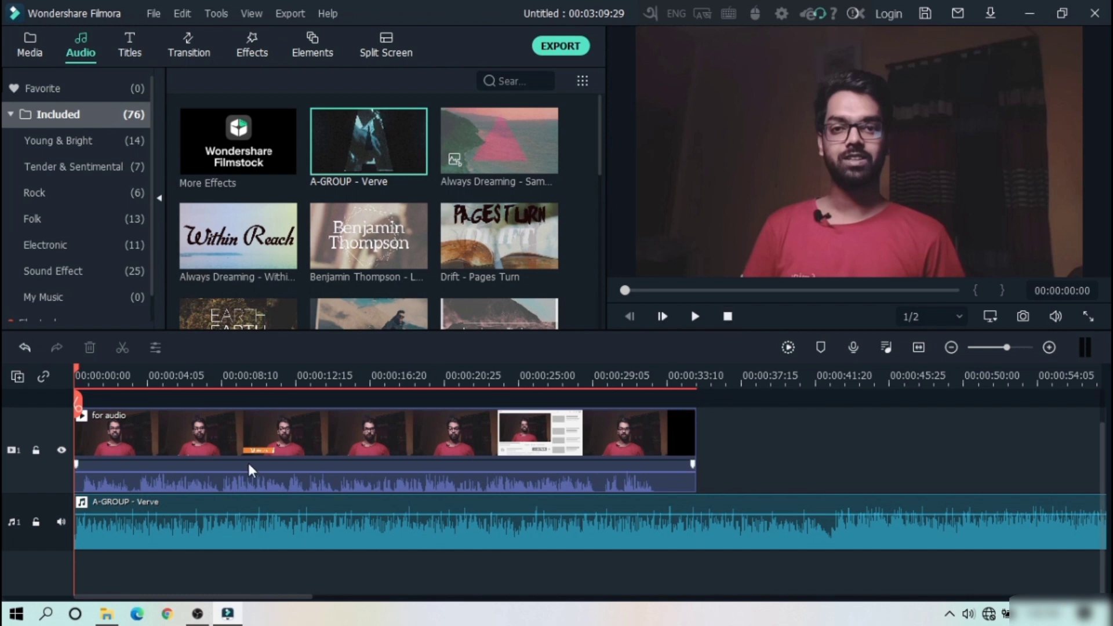
Enable ducking in the "for audio" clip's audio settings to lower the volume of other clips at 50%
click(209, 452)
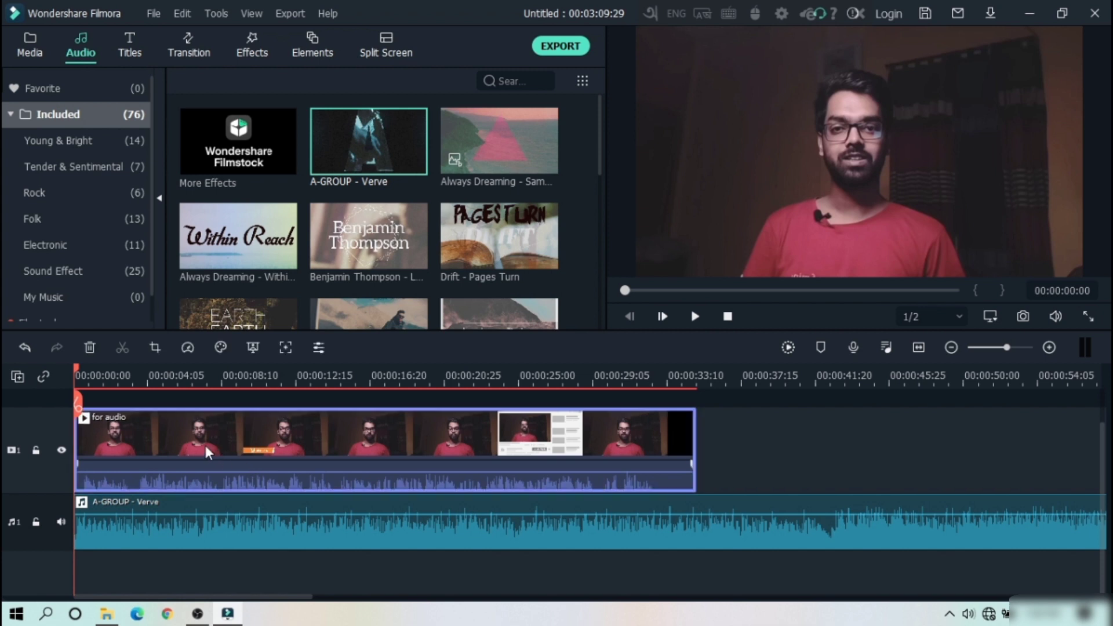
double_click(209, 452)
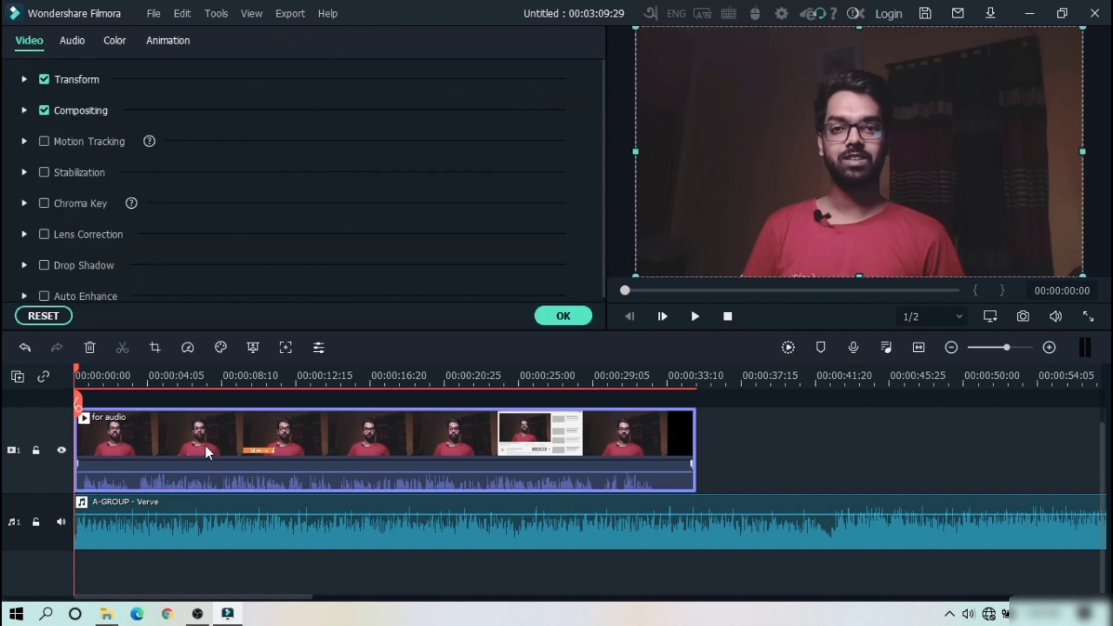
click(73, 44)
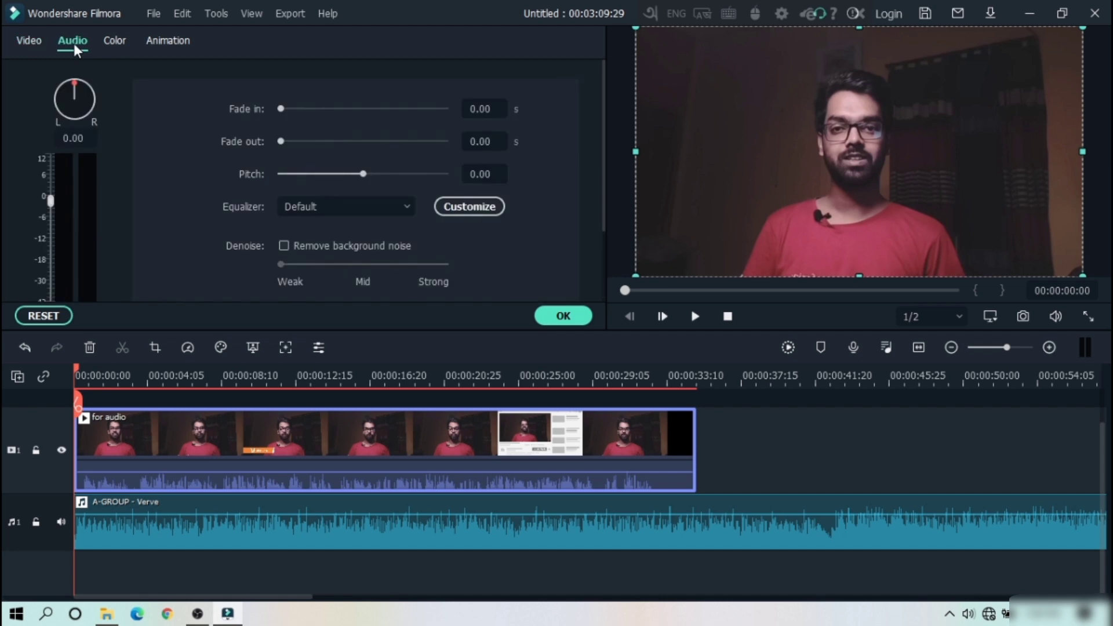
click(605, 168)
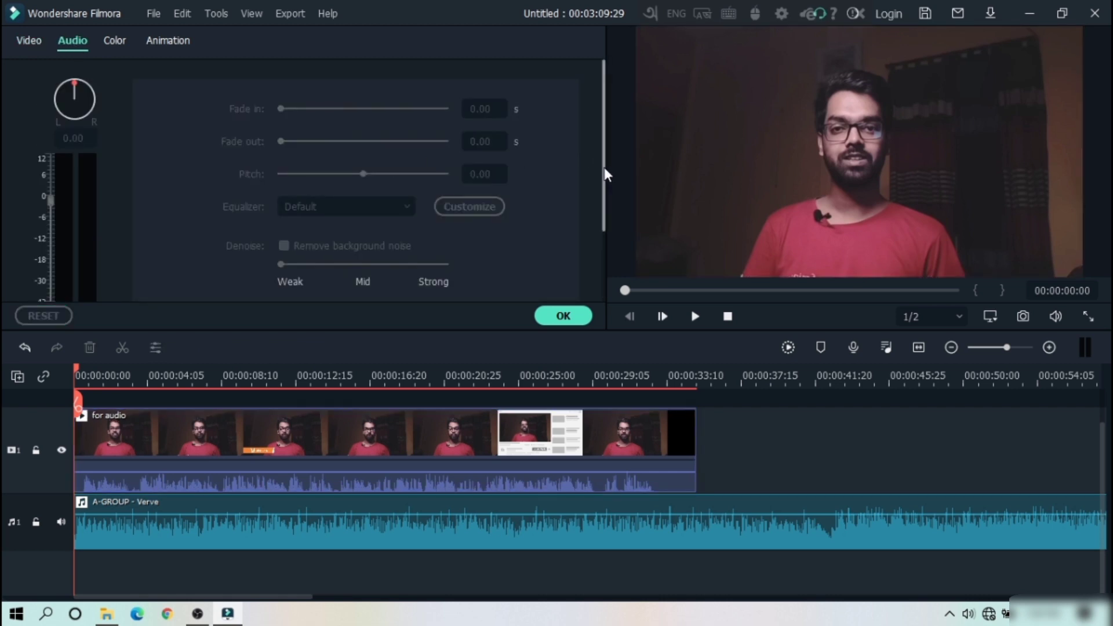
drag(605, 174, 597, 267)
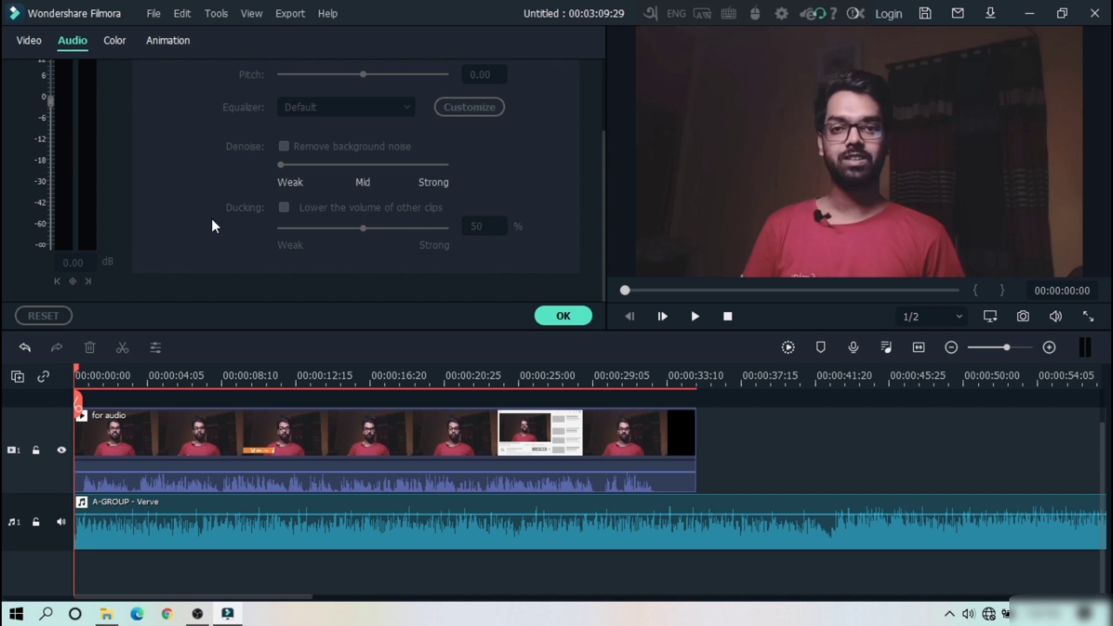
click(243, 442)
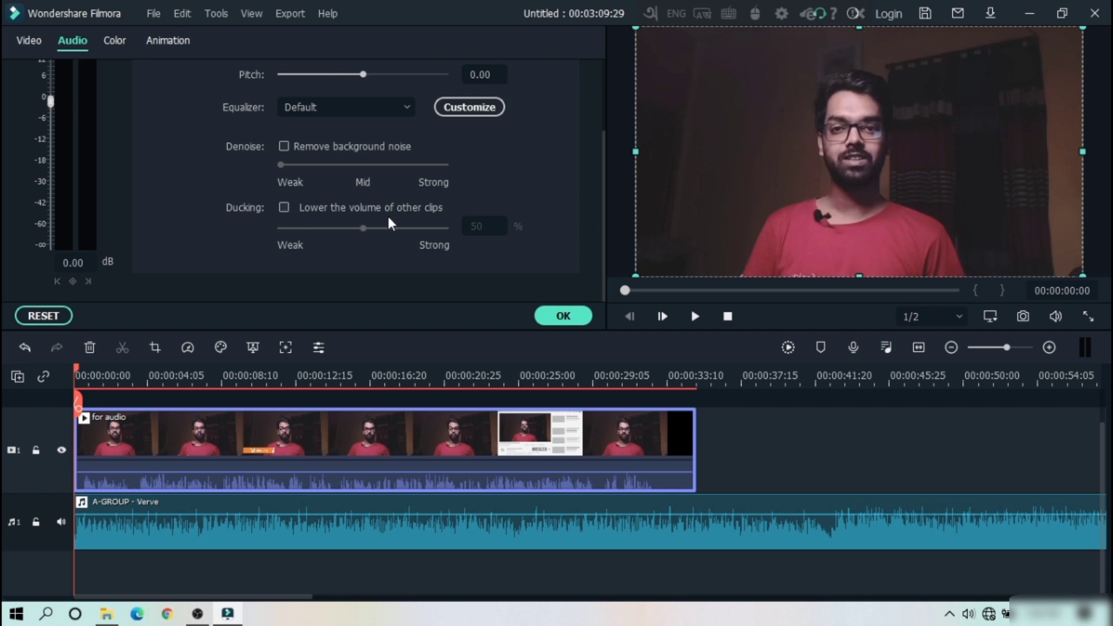
click(285, 208)
click(285, 208)
click(285, 208)
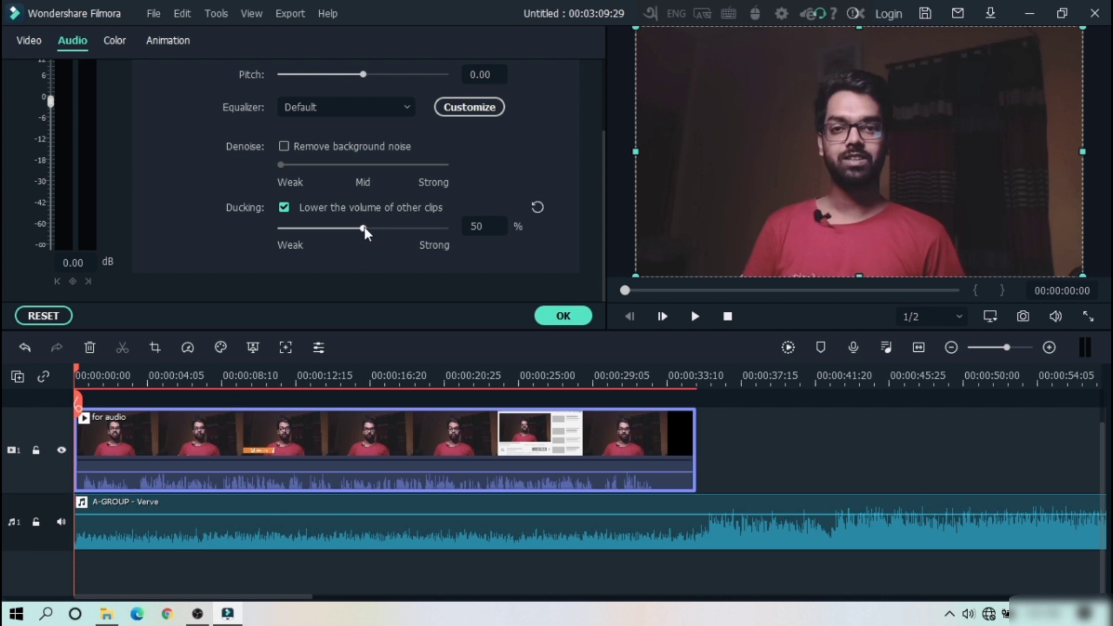
mouse_move(362, 229)
mouse_down()
mouse_move(404, 240)
mouse_move(364, 234)
mouse_up()
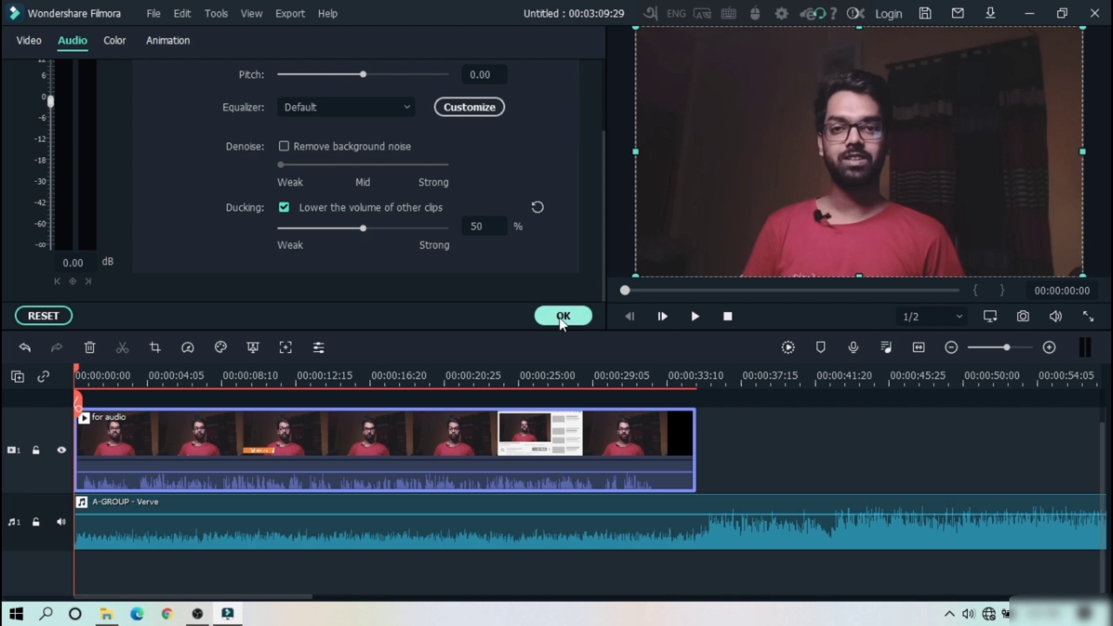
Preview the ducked mix, raise the ducking to 60% and replay it from the beginning
click(696, 316)
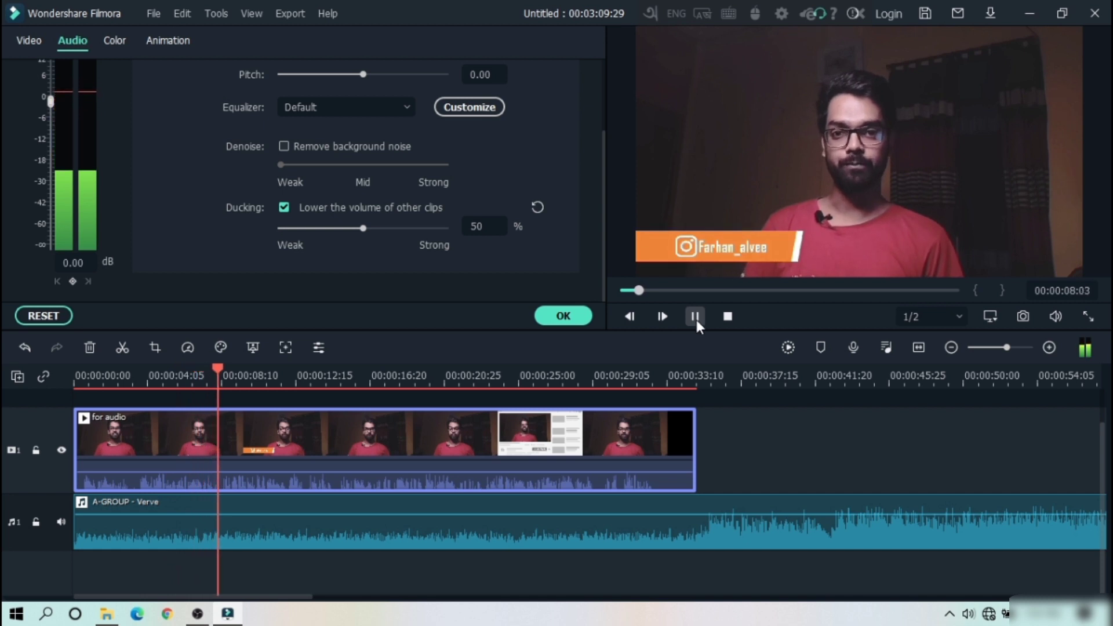
click(696, 318)
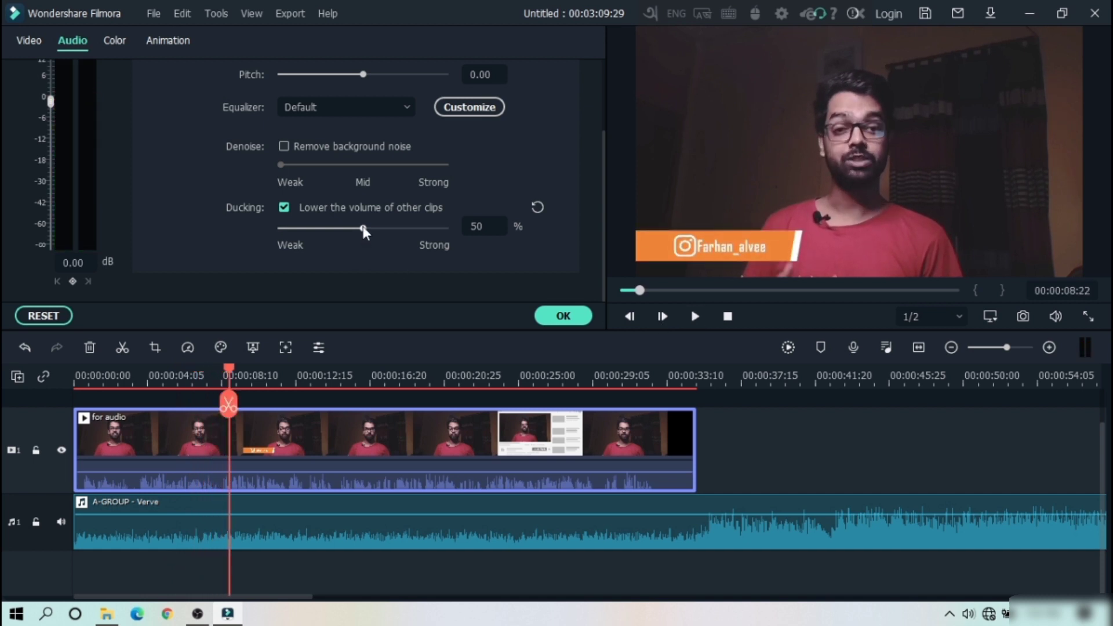
drag(365, 231, 380, 235)
click(719, 316)
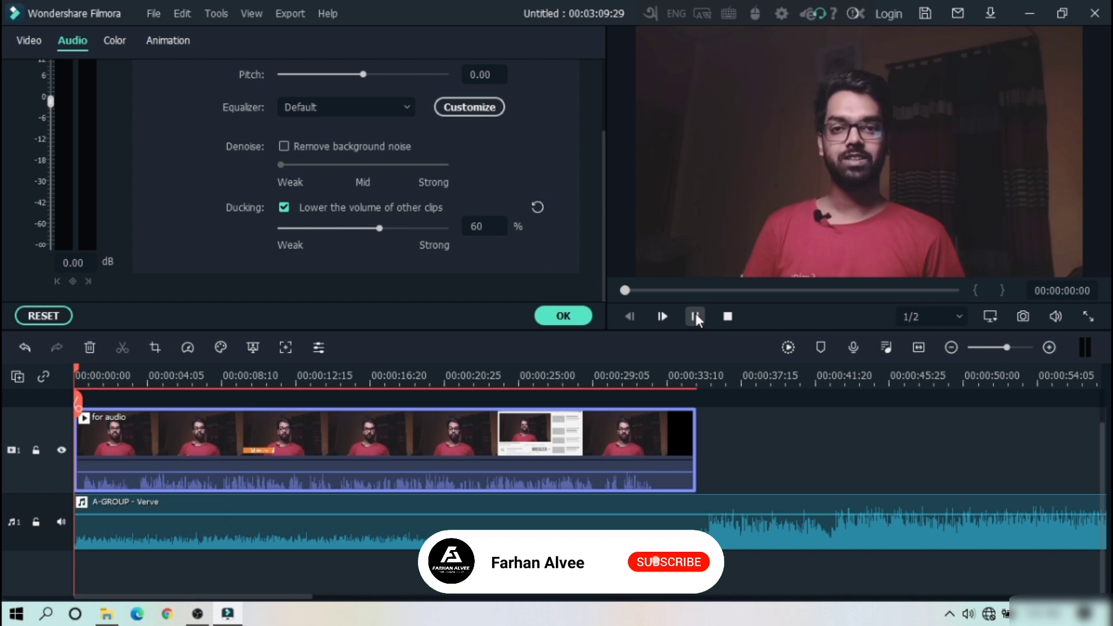
click(694, 316)
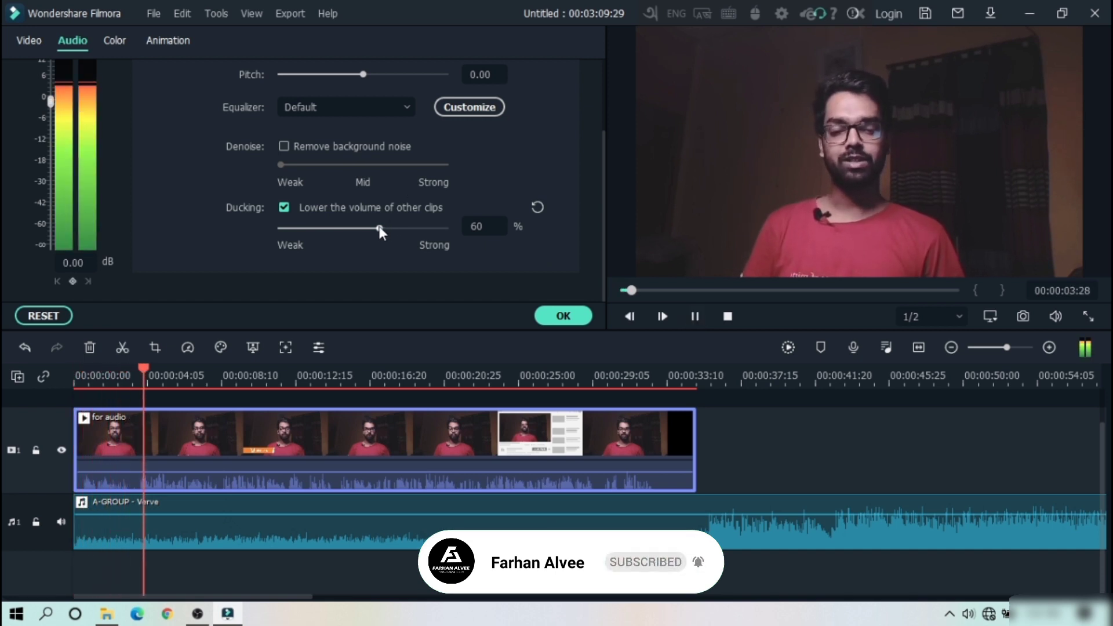
Set the ducking strength to 55%, apply the audio settings and pause playback
drag(381, 227, 371, 228)
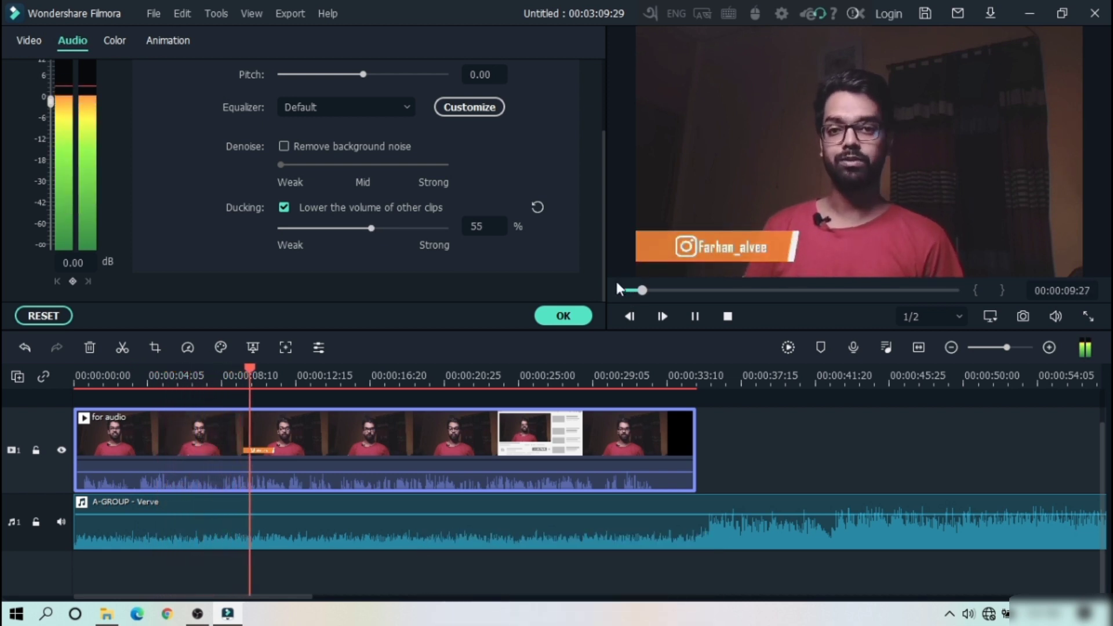
click(564, 316)
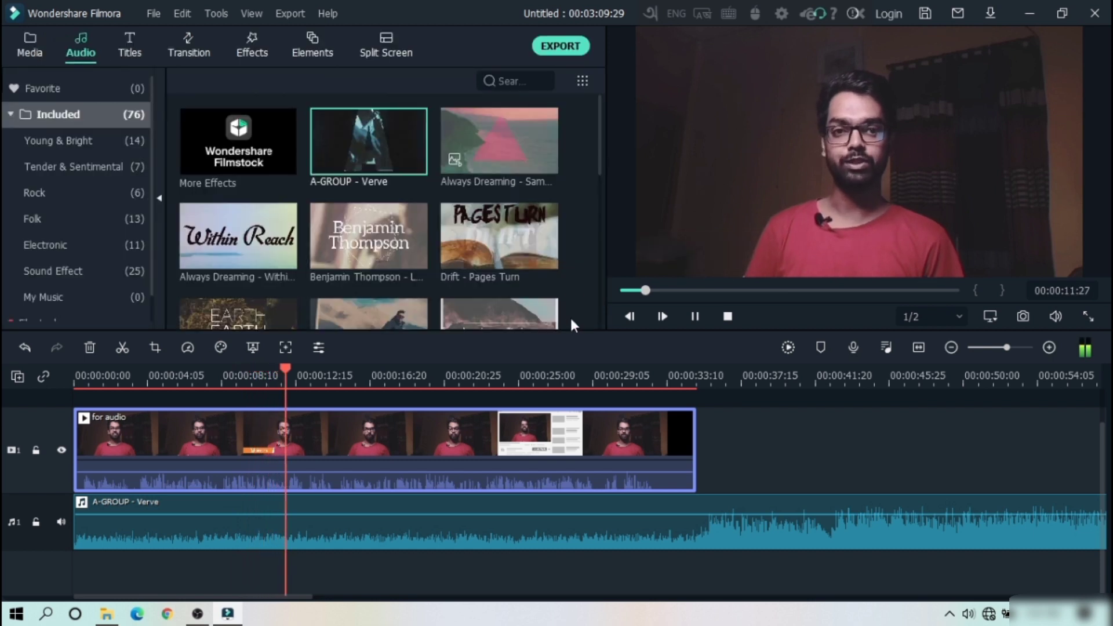
click(695, 316)
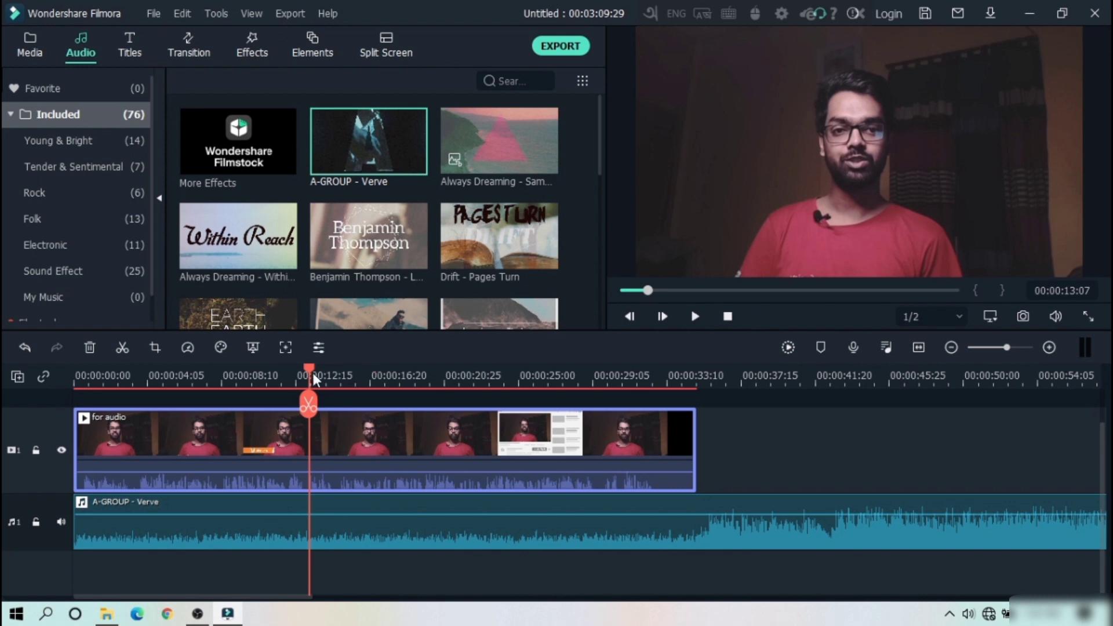
Split the "for audio" clip at 00:00:11:05 and again at 00:00:16:08
drag(310, 376, 272, 376)
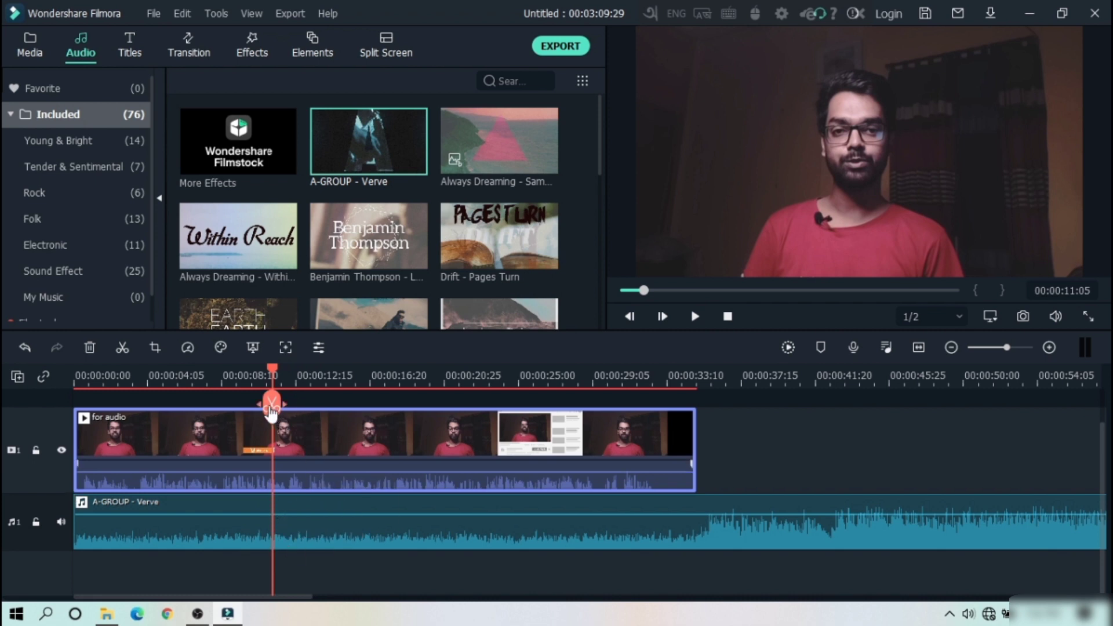
click(271, 410)
drag(277, 377, 363, 381)
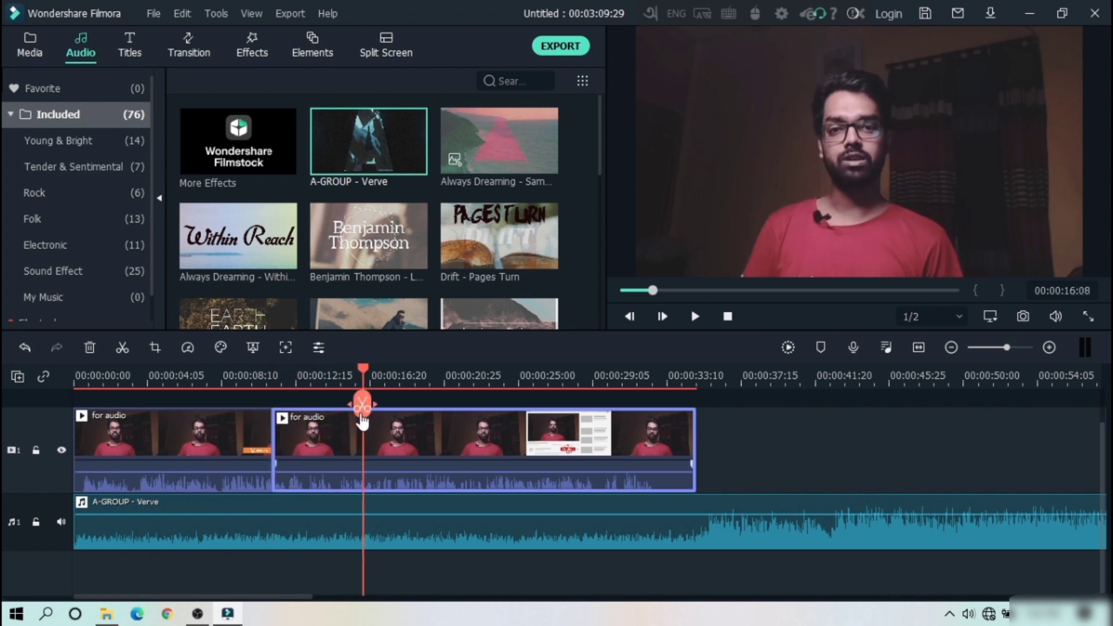
click(361, 406)
Mute the middle segment of the "for audio" clip and preview the music from 00:00:10:05
click(325, 451)
right_click(325, 451)
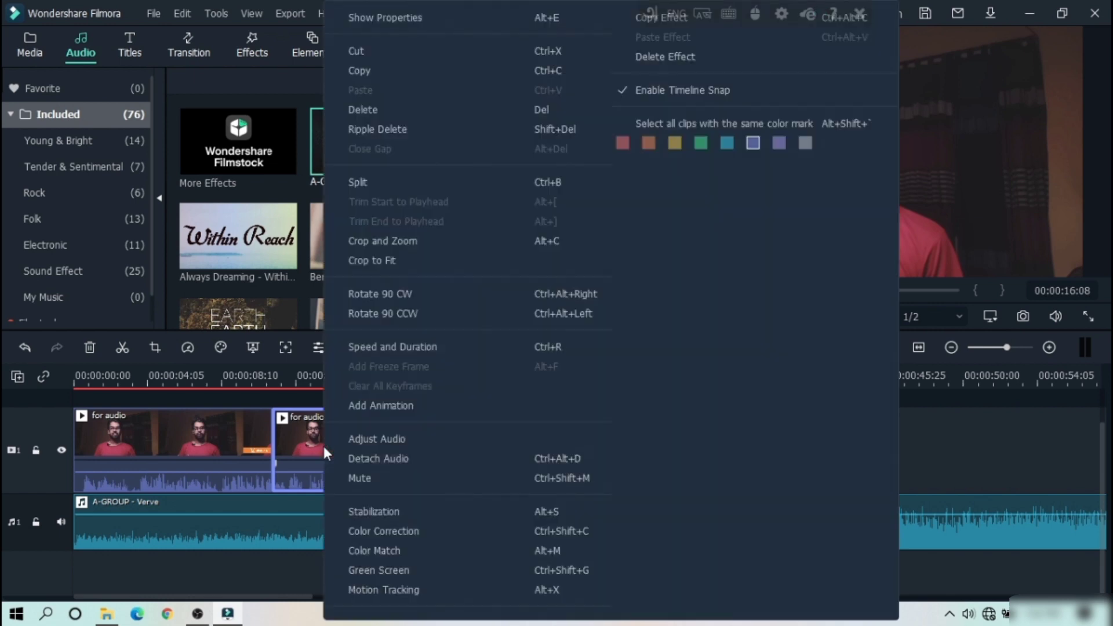
click(345, 482)
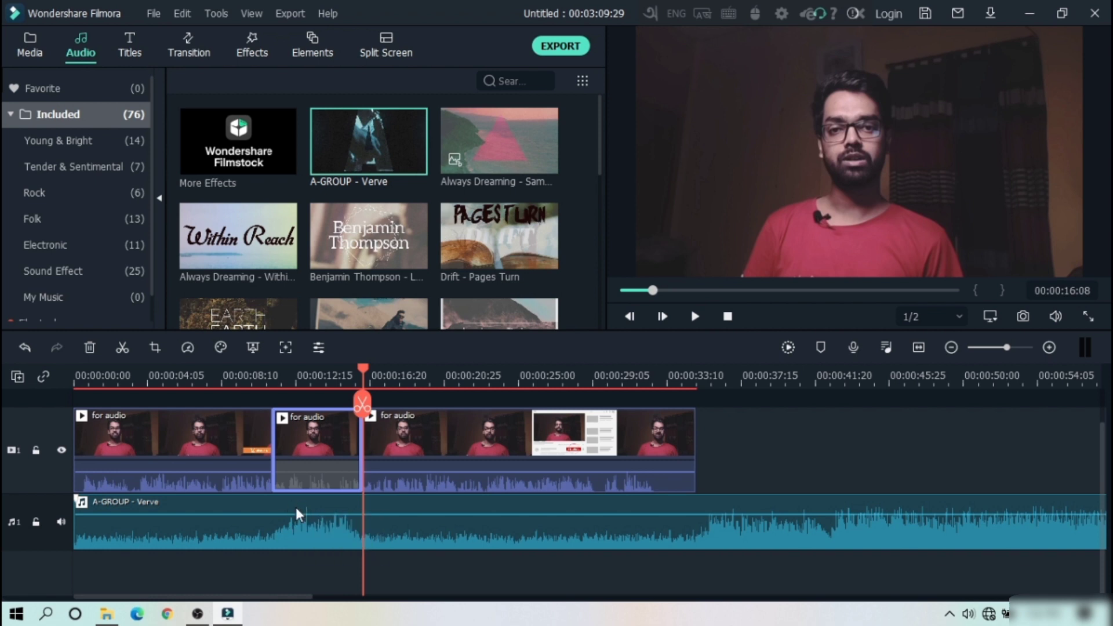
drag(367, 373, 257, 391)
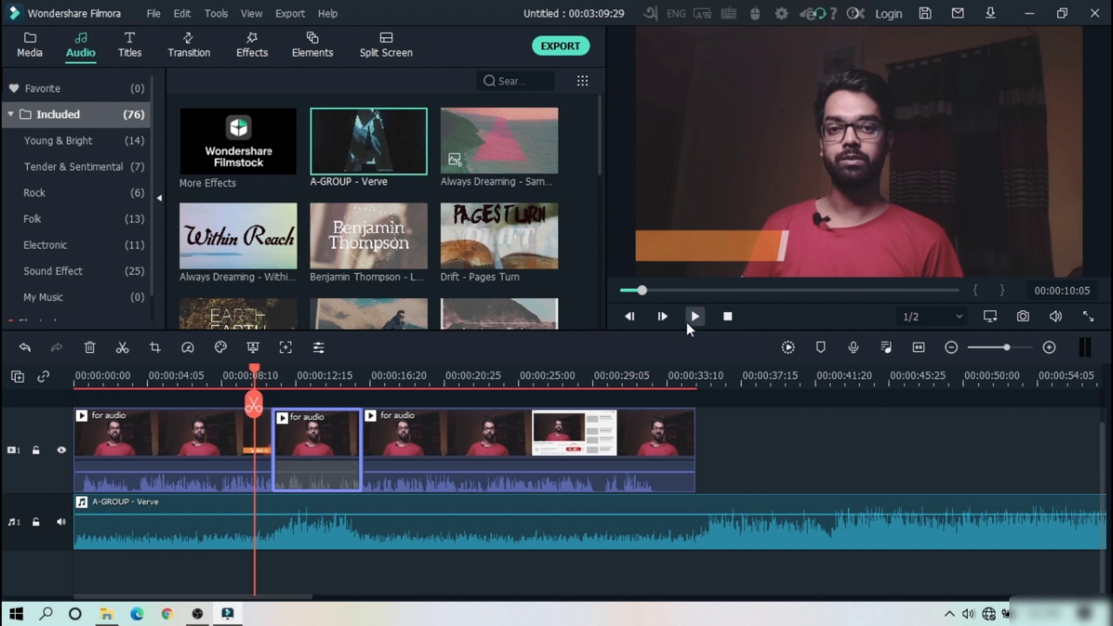
click(693, 317)
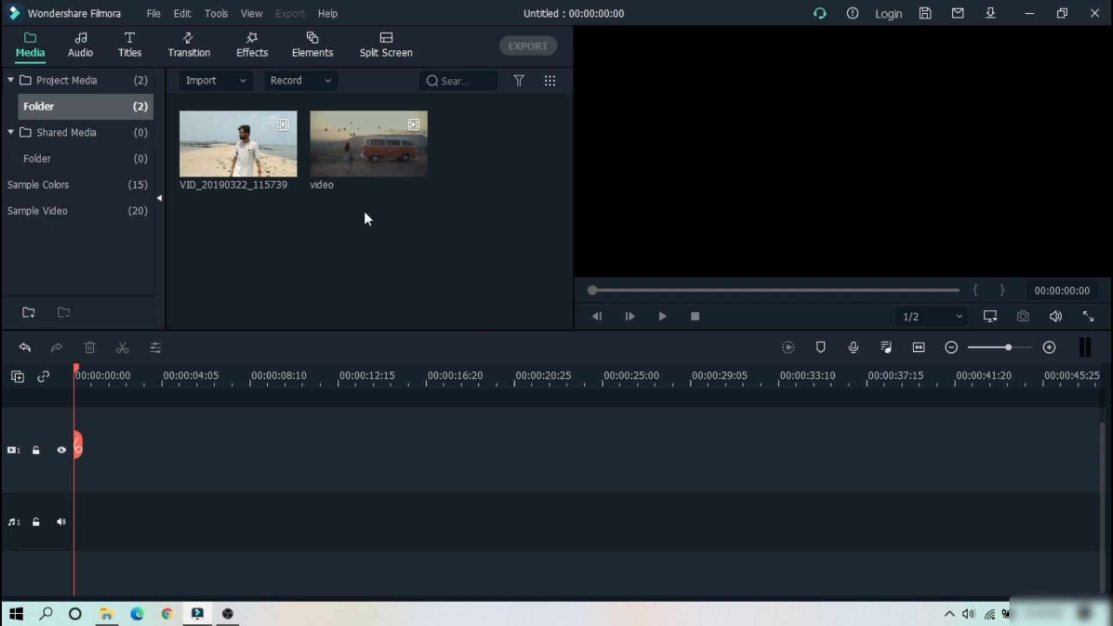
Place the van clip at the start of the video track, matching the project settings to 1920 x 1080 24fps
drag(338, 161, 85, 432)
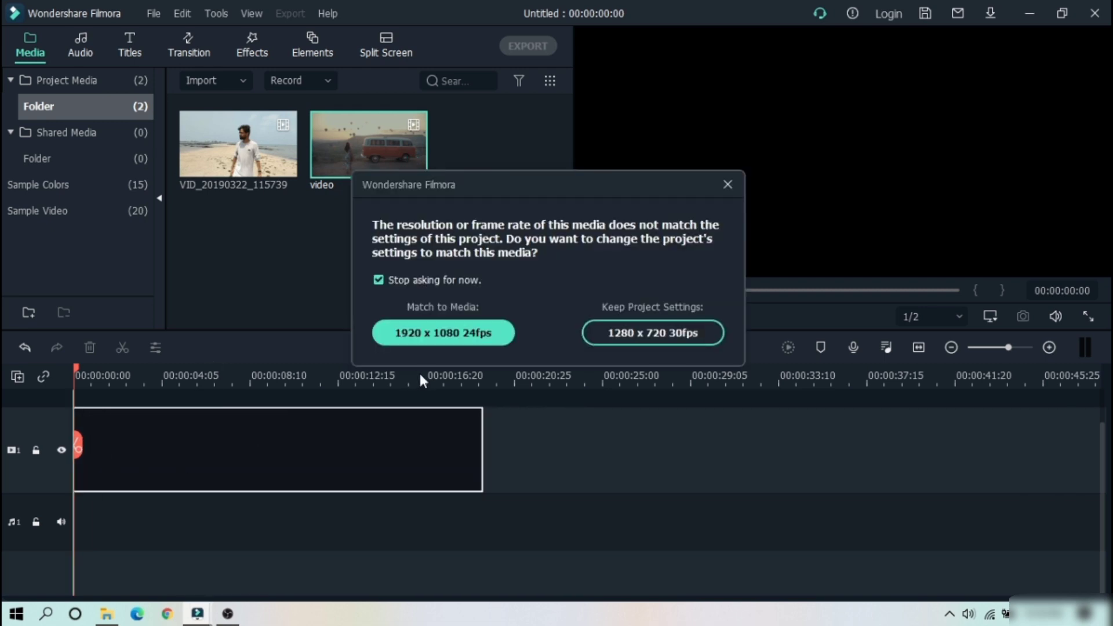
click(412, 336)
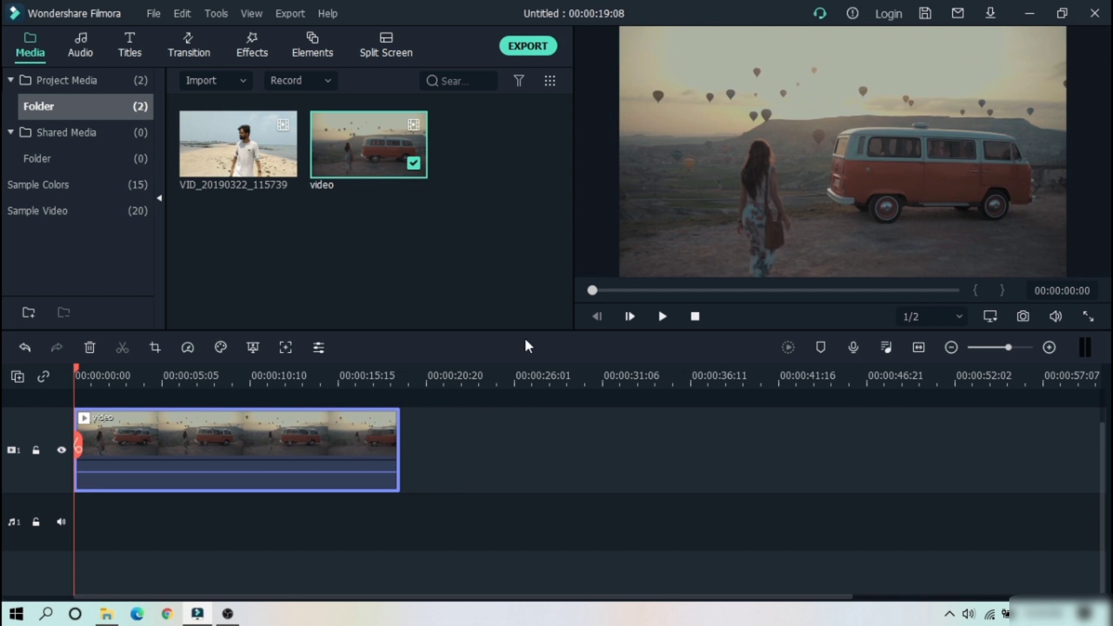
Preview the van clip, return to its start and enable Motion Tracking in its video settings
click(663, 316)
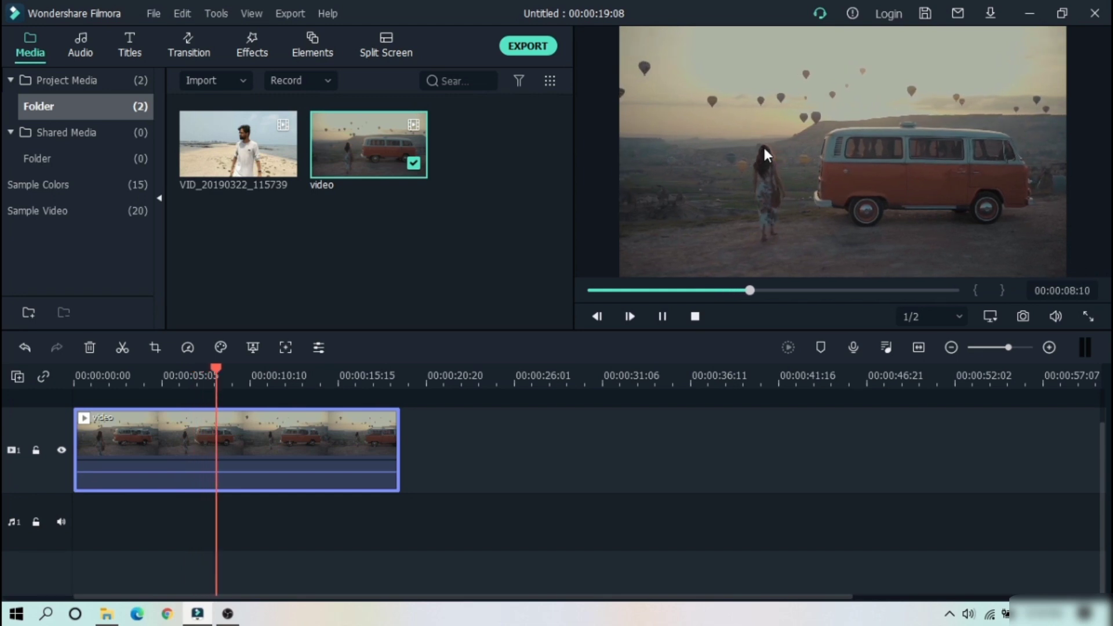
click(696, 315)
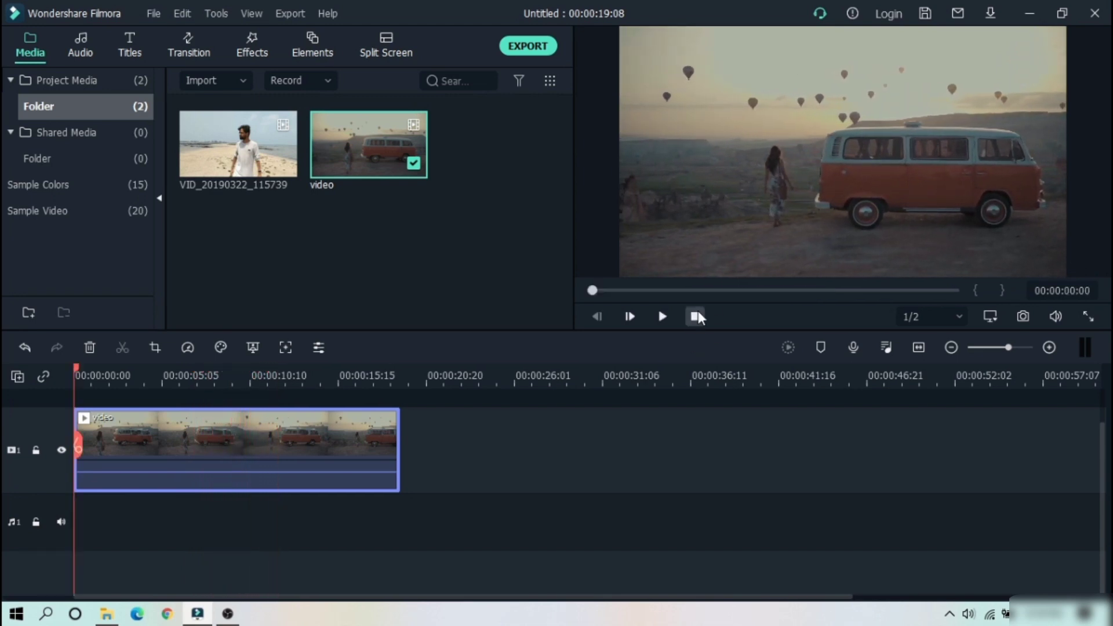
double_click(226, 450)
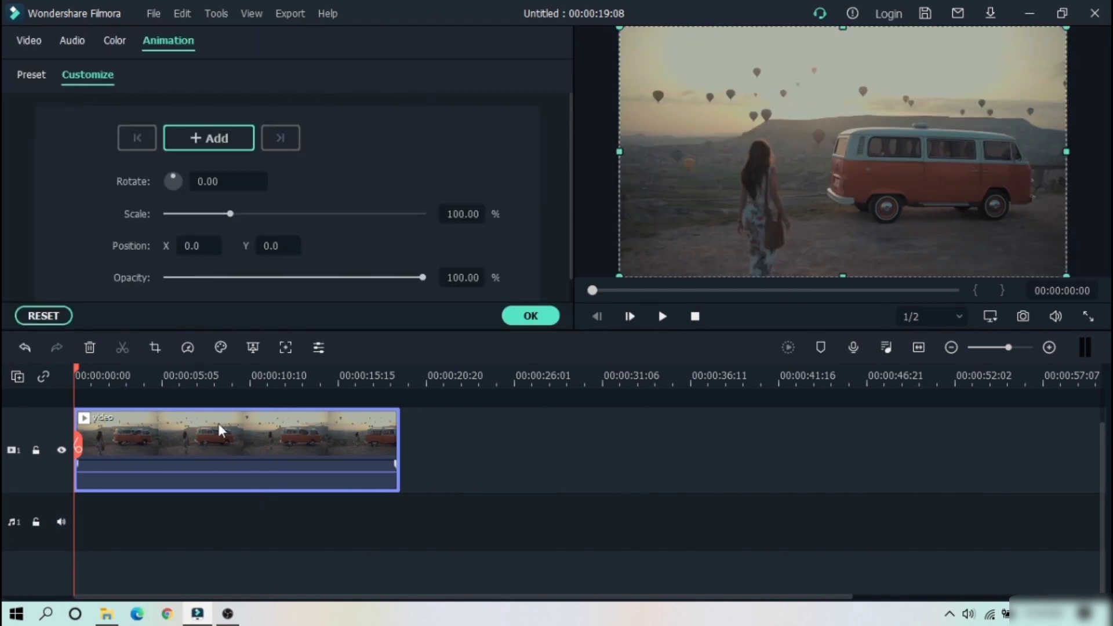
click(36, 44)
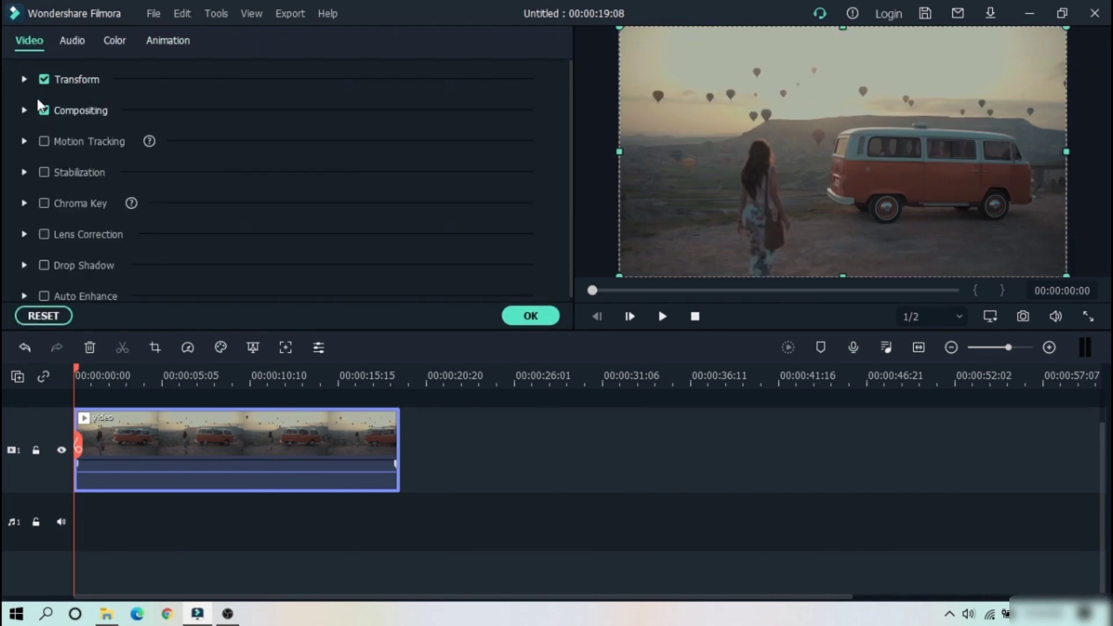
click(44, 142)
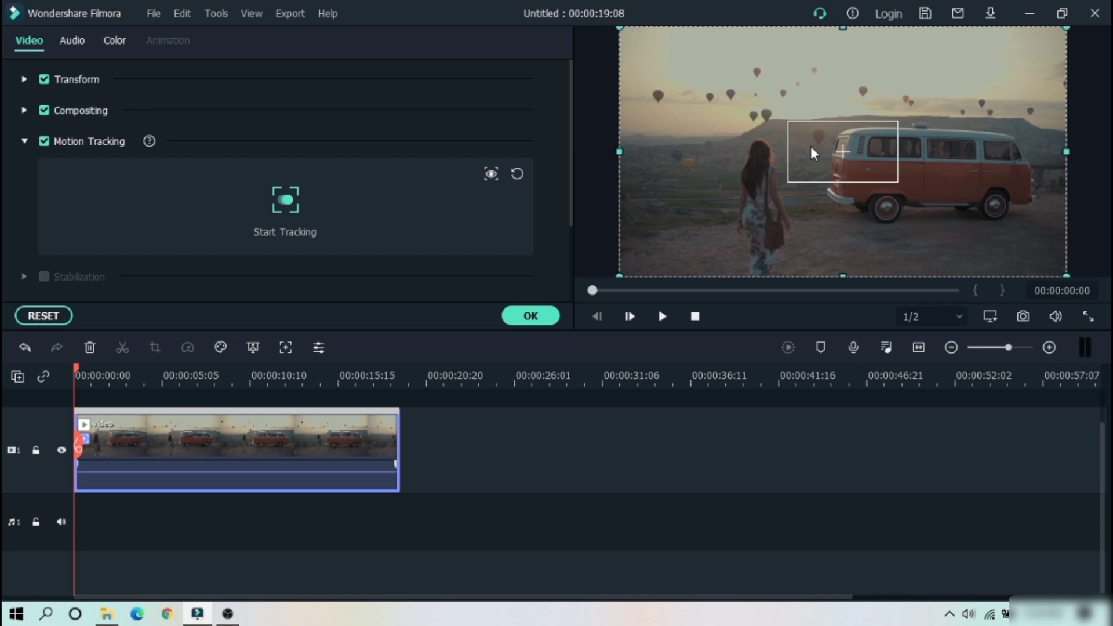
Fit the tracking box around the walking woman's head, run the motion tracking and apply it
drag(819, 150, 900, 127)
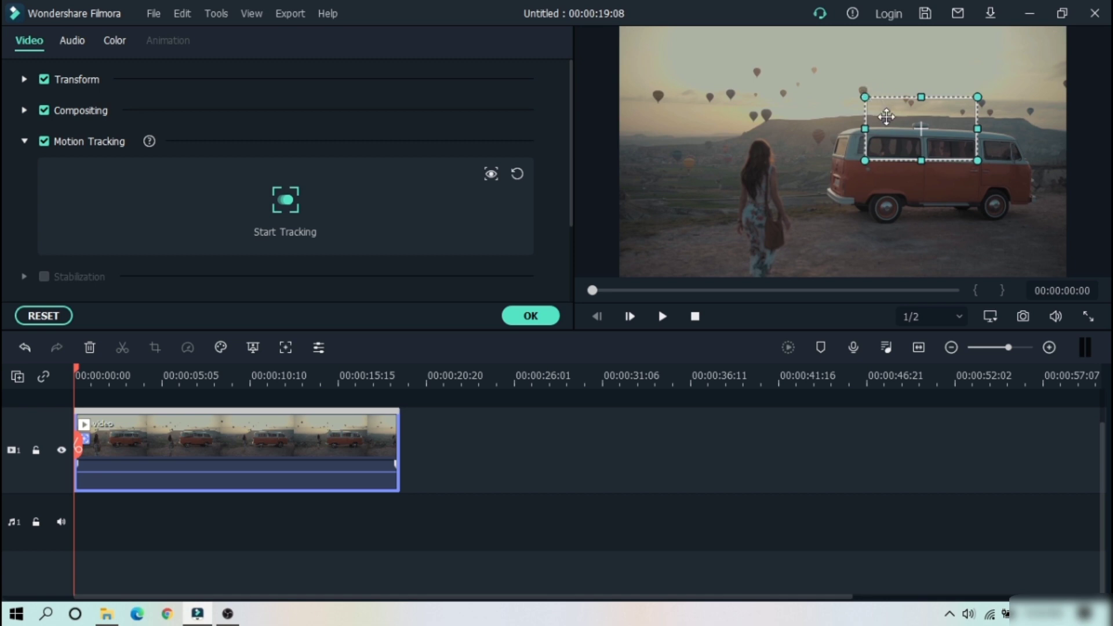
drag(884, 114, 729, 152)
mouse_move(727, 147)
mouse_down()
mouse_move(725, 122)
mouse_move(775, 144)
mouse_move(744, 141)
mouse_up()
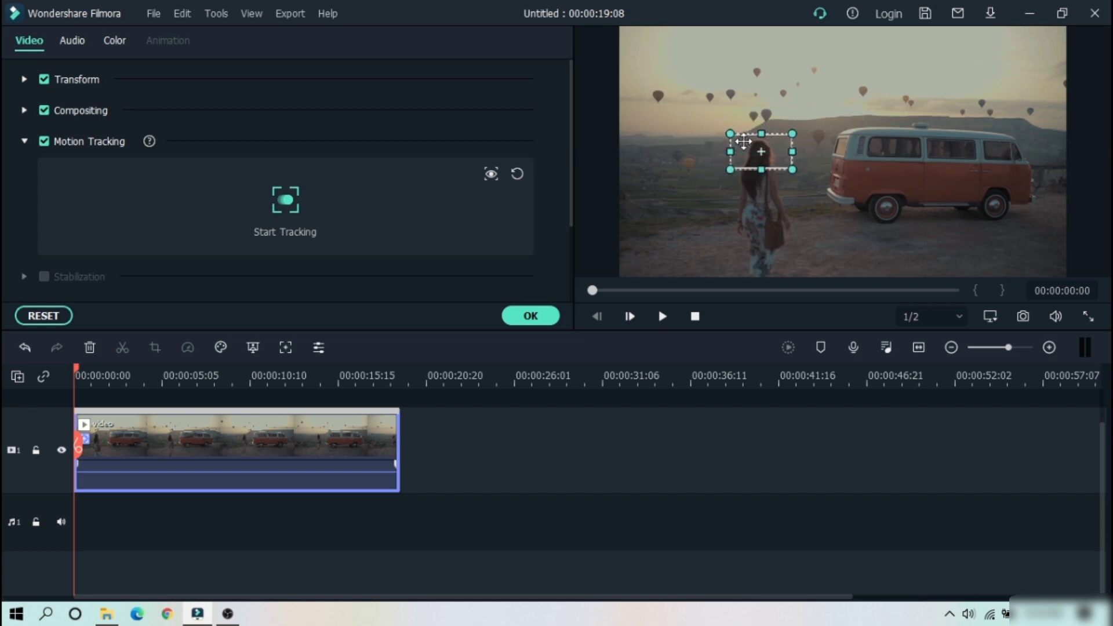
click(286, 202)
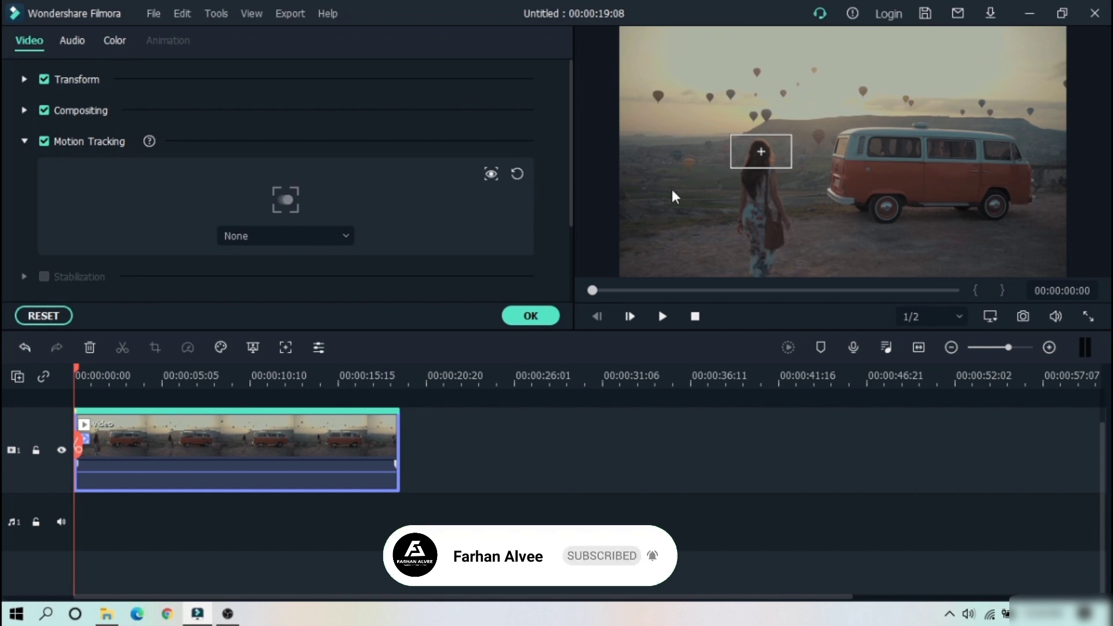
click(508, 320)
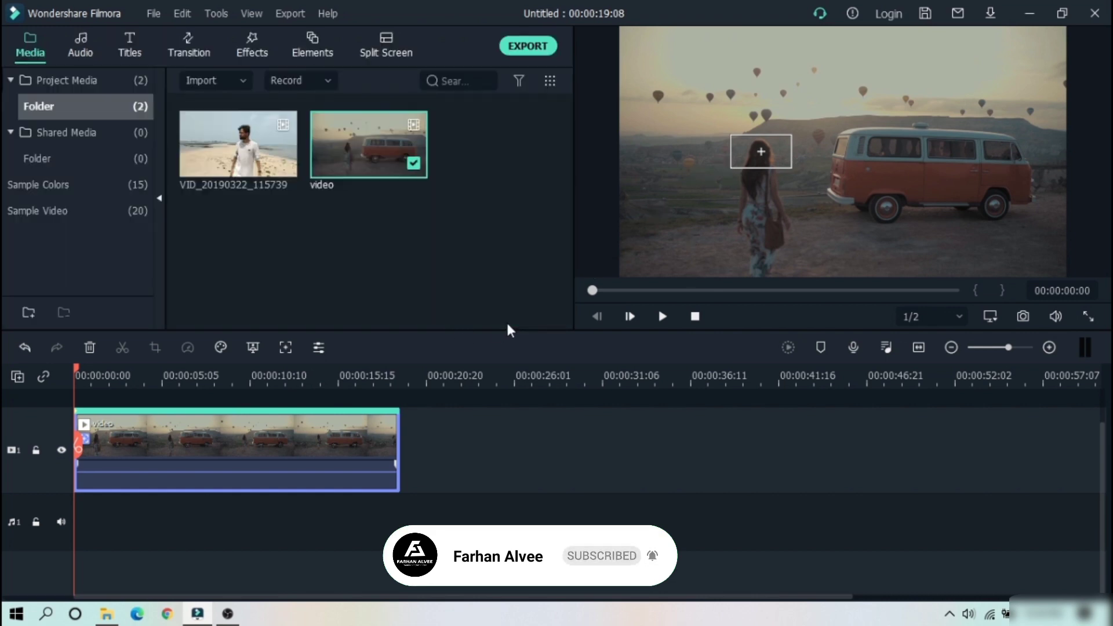
Add the Default Title at the start of the timeline, on a track above the van clip
click(131, 40)
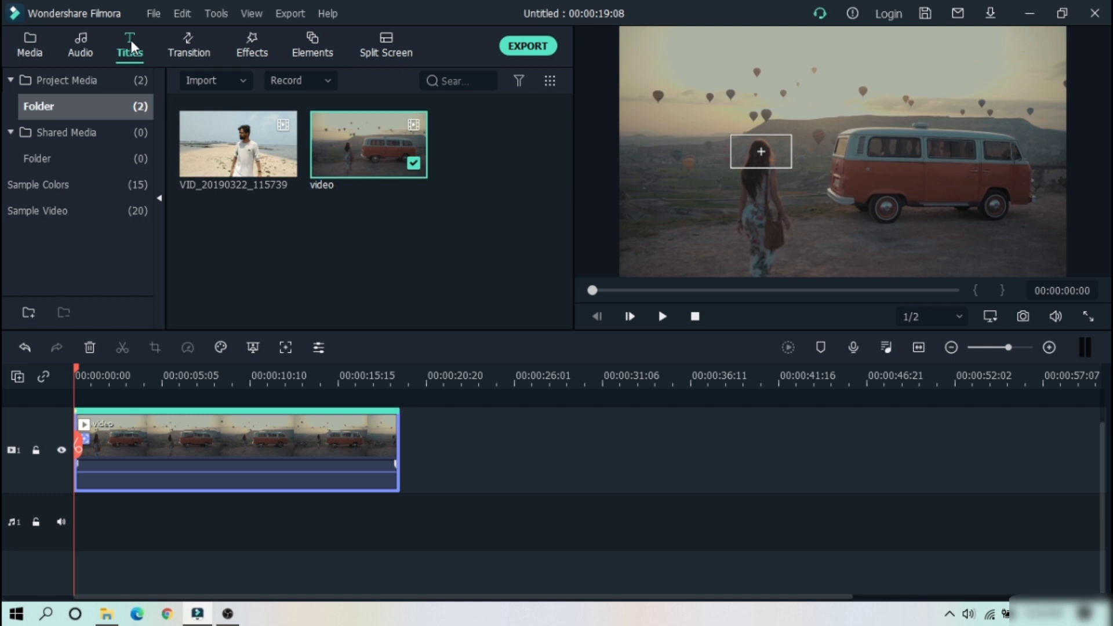
click(37, 193)
drag(237, 267, 82, 409)
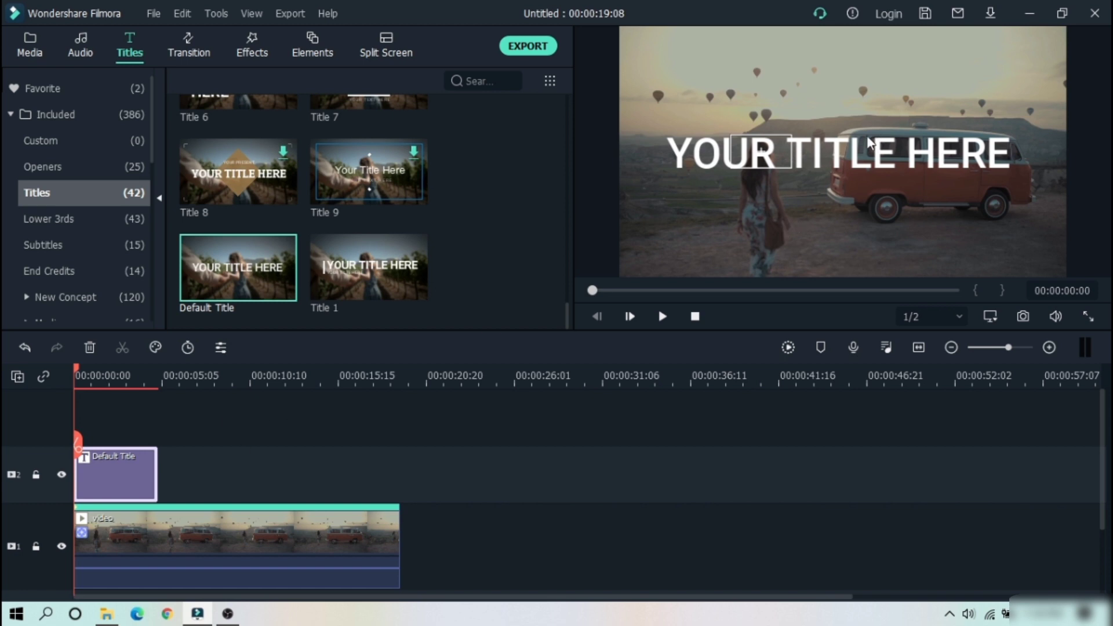
Replace the title's placeholder text with "Motion Track" and apply the change
click(896, 150)
double_click(1018, 158)
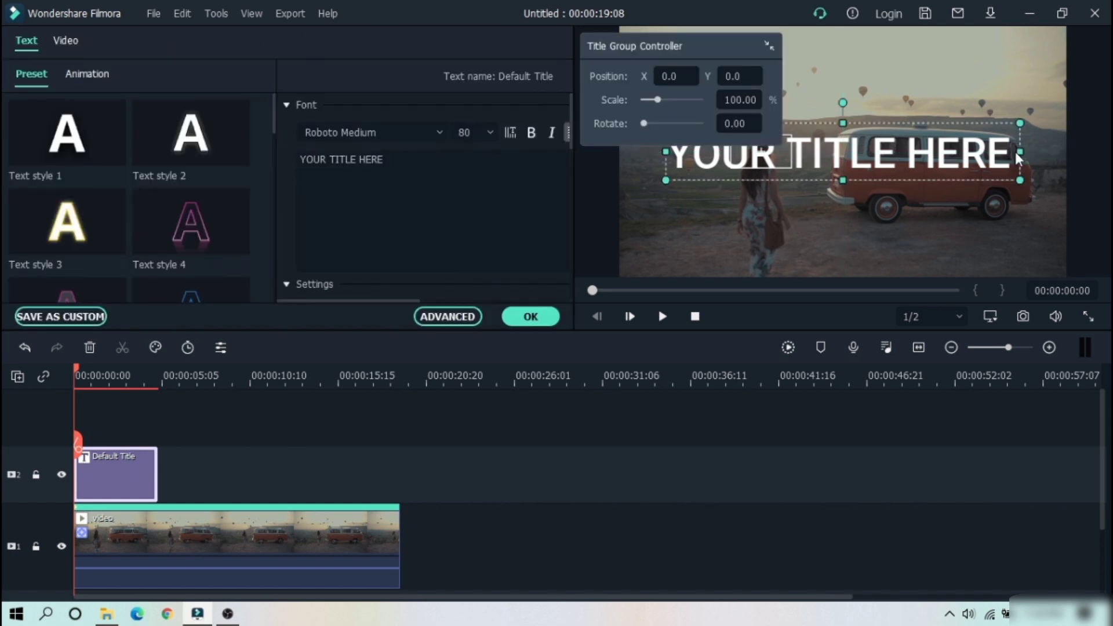
click(416, 183)
key(BackSpace)
key(BackSpace)
key(BackSpace)
key(BackSpace)
key(BackSpace)
key(BackSpace)
key(BackSpace)
key(BackSpace)
key(BackSpace)
key(BackSpace)
key(BackSpace)
key(BackSpace)
key(BackSpace)
key(BackSpace)
key(BackSpace)
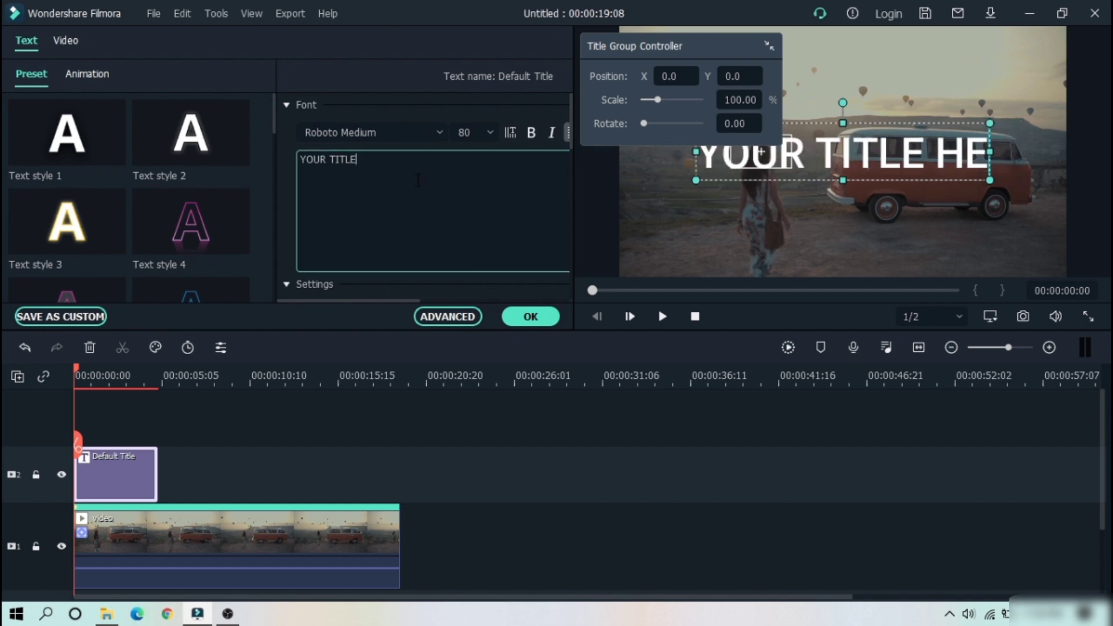
text(Mo)
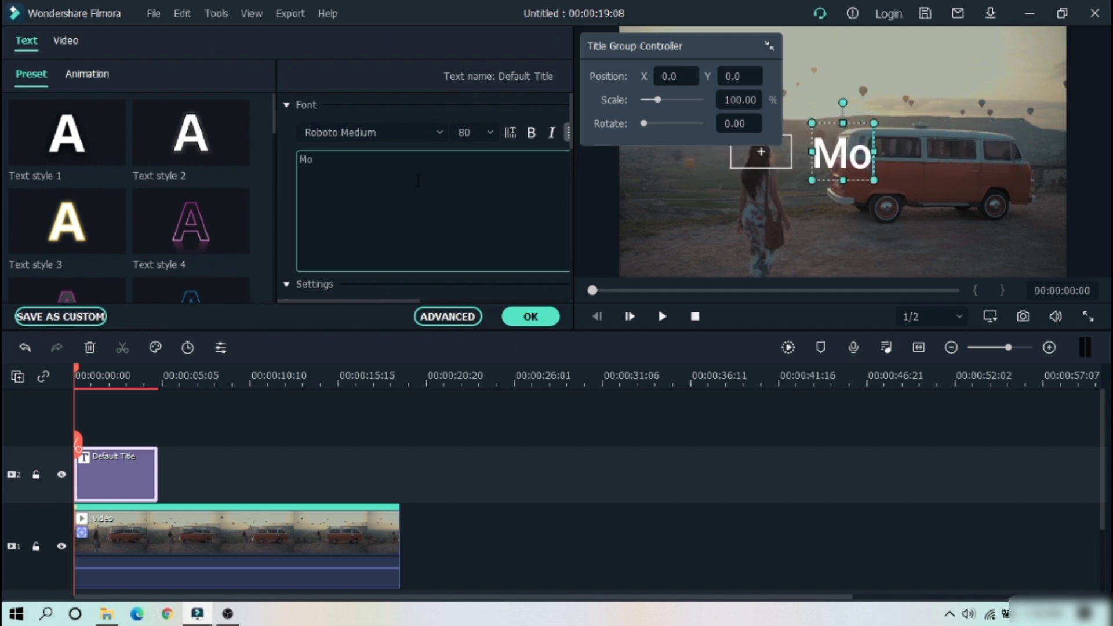
text(tion )
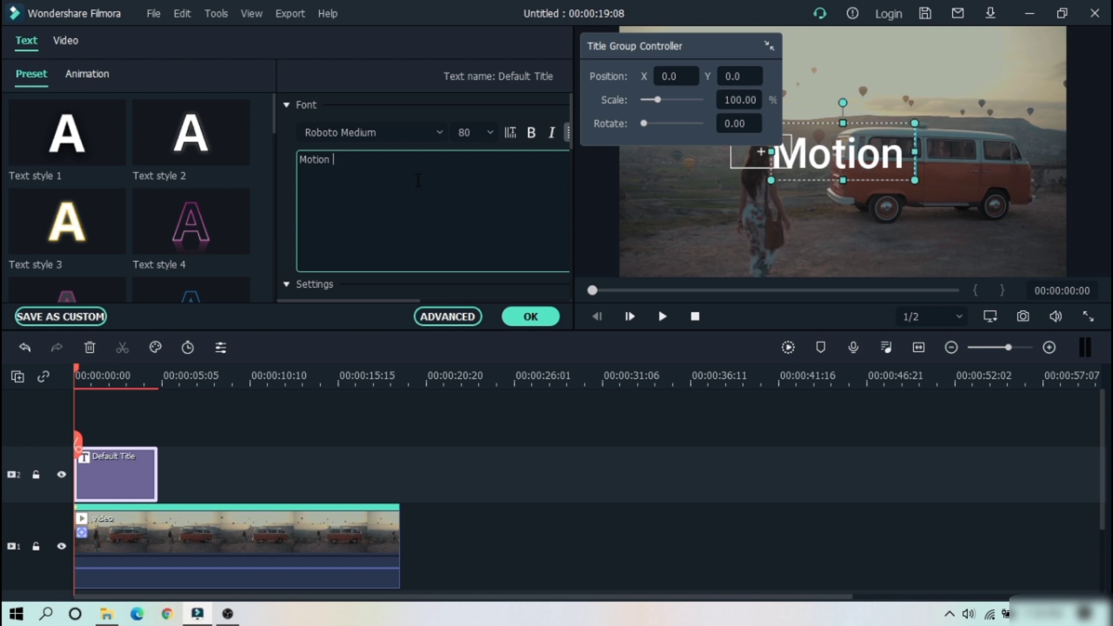
text(Track)
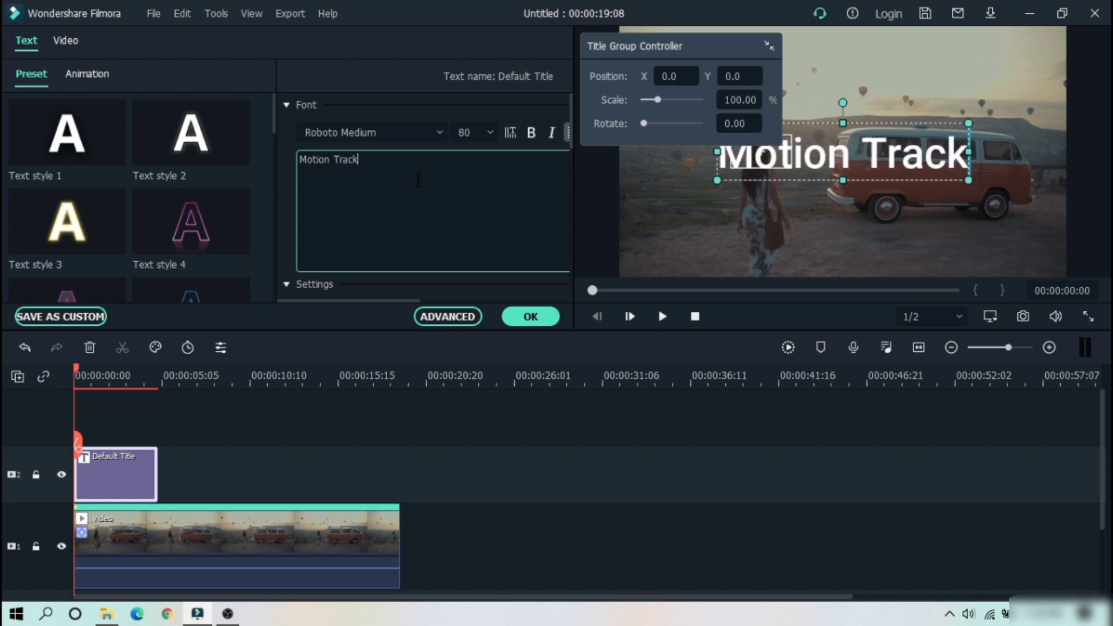
click(527, 317)
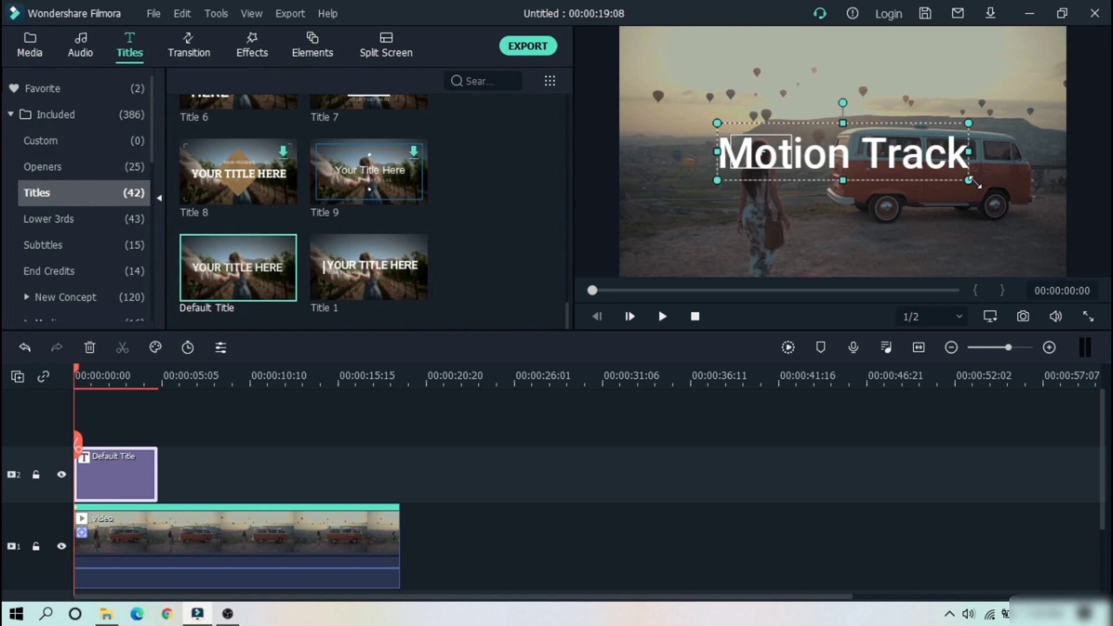
Shrink the "Motion Track" title to slightly wider than the tracking box and place it just above the woman's head
drag(969, 180, 876, 159)
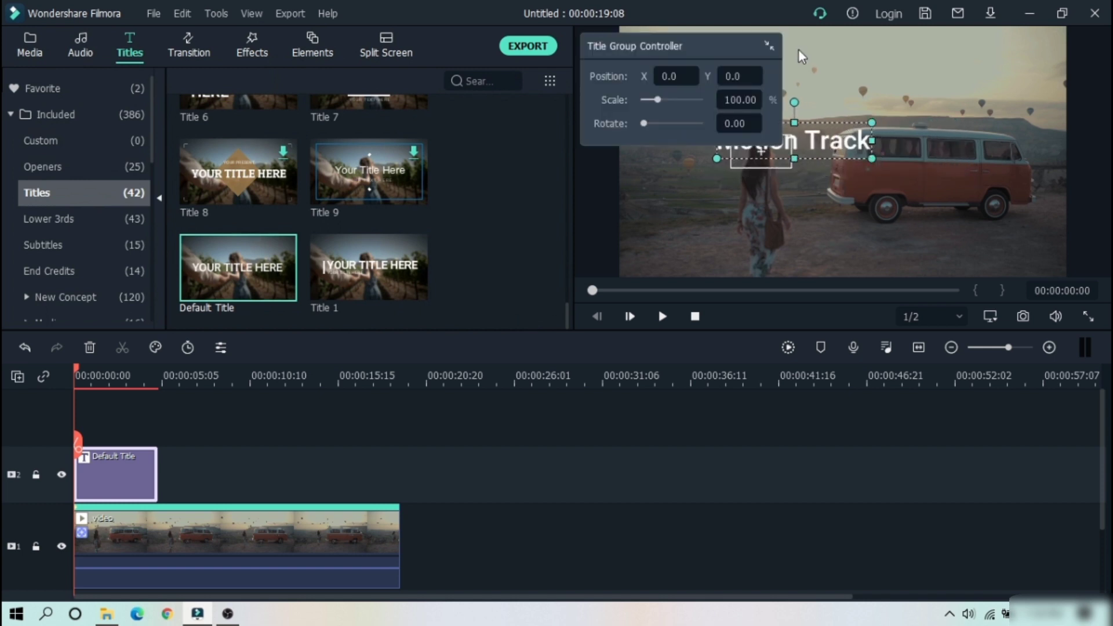
click(768, 46)
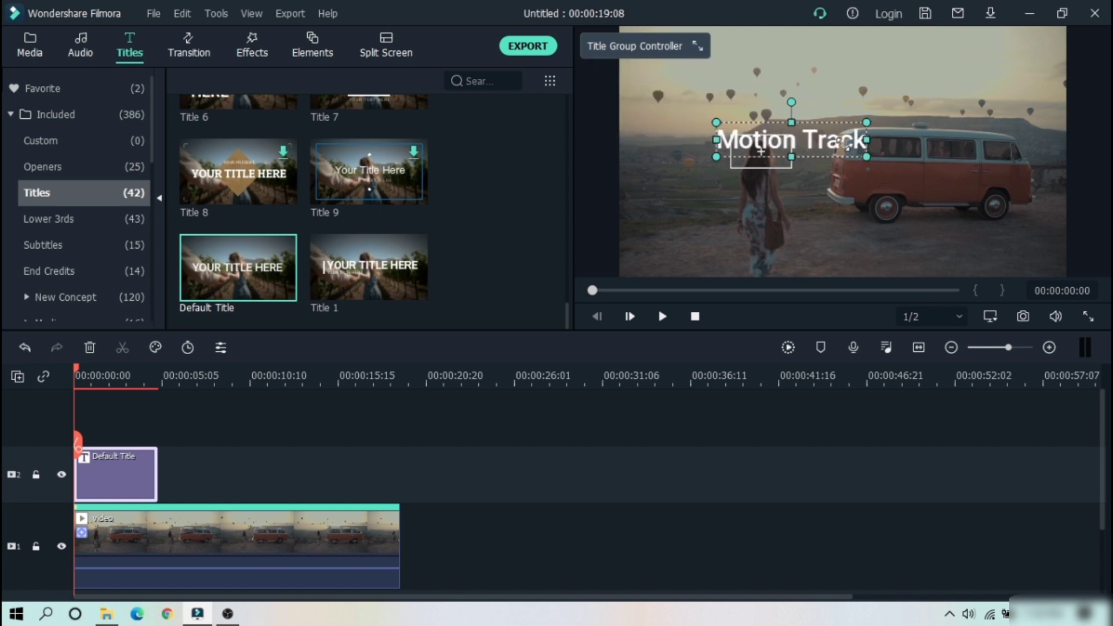
drag(846, 144, 818, 145)
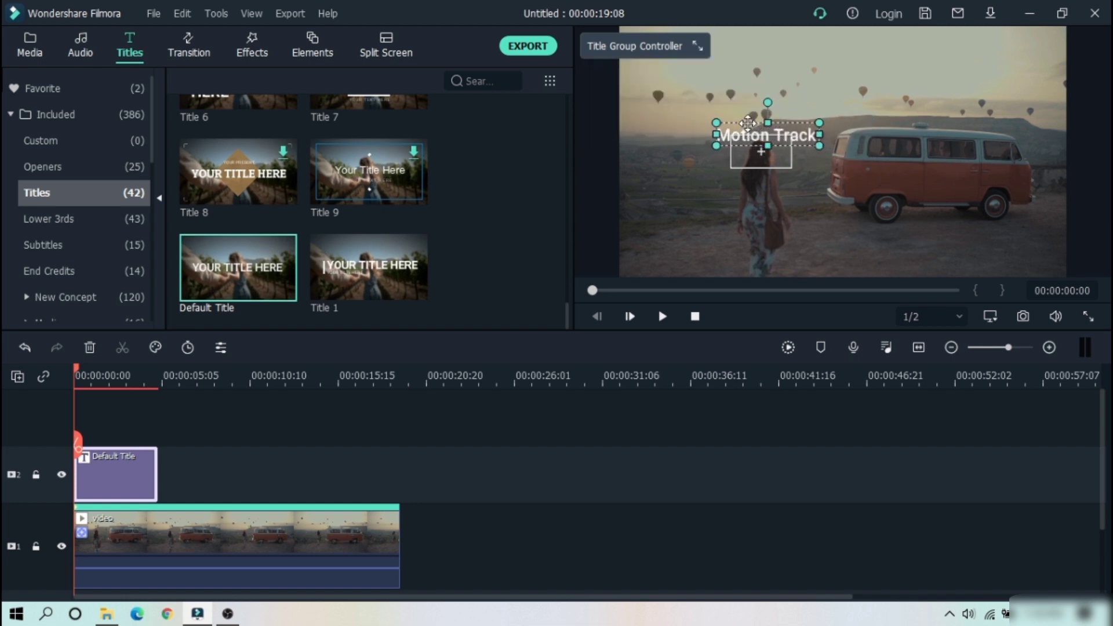
drag(748, 122, 702, 115)
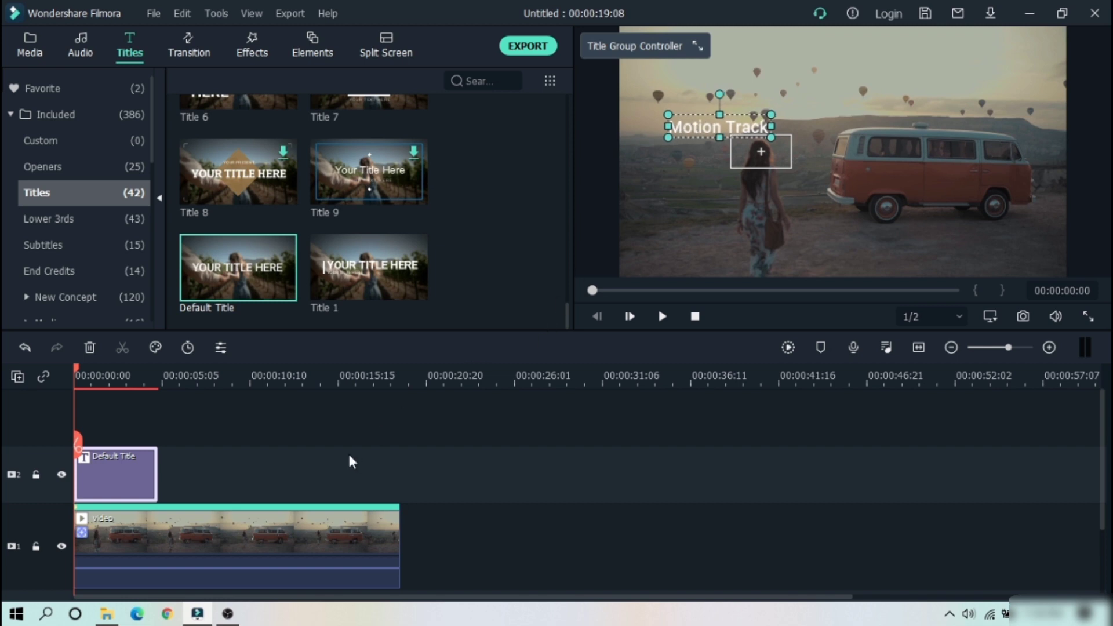
Link the Default Title to the van clip's motion tracking and apply the setting
double_click(226, 544)
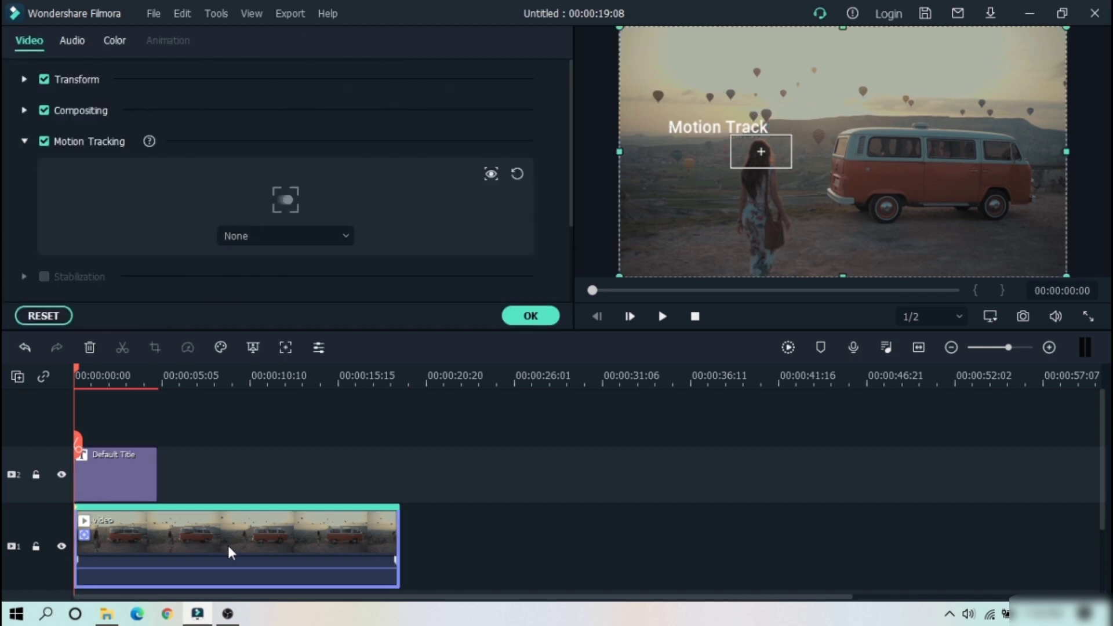
click(270, 241)
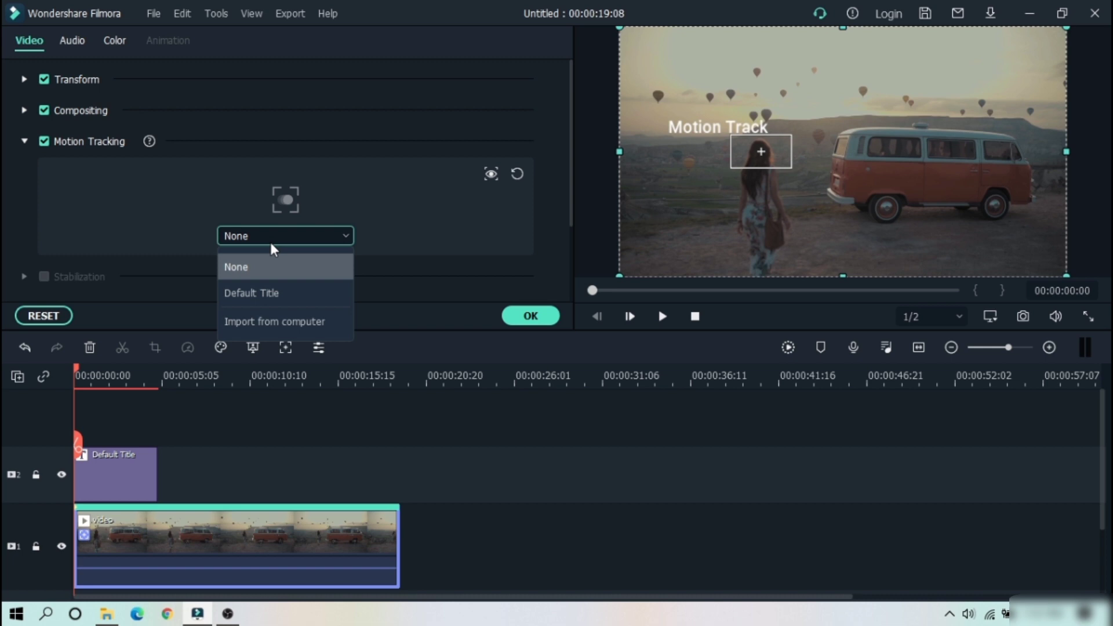
click(297, 294)
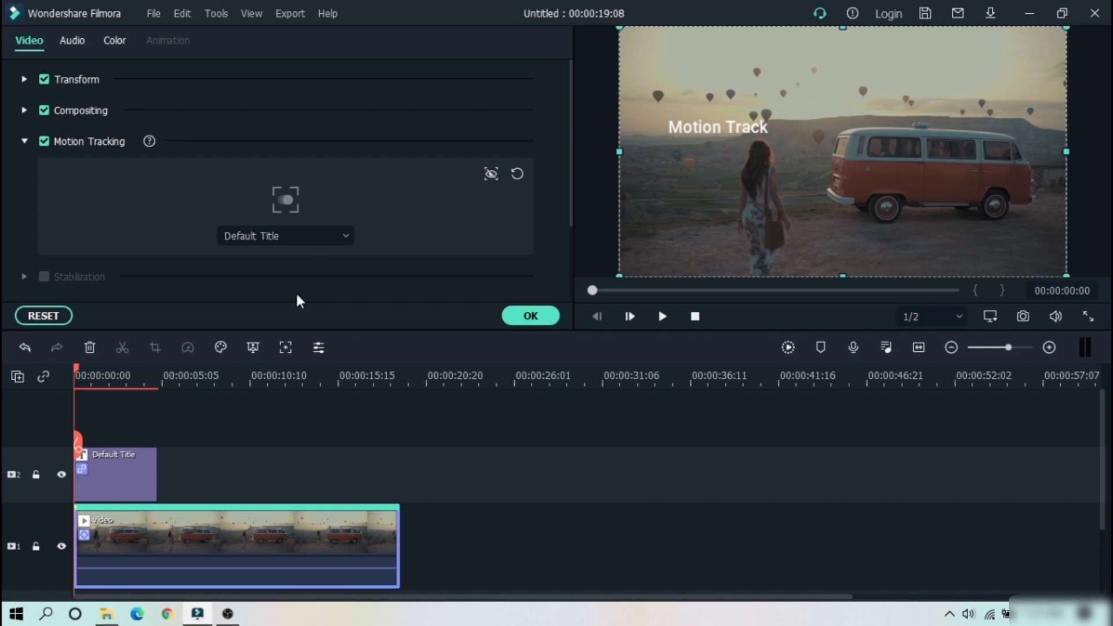
click(530, 316)
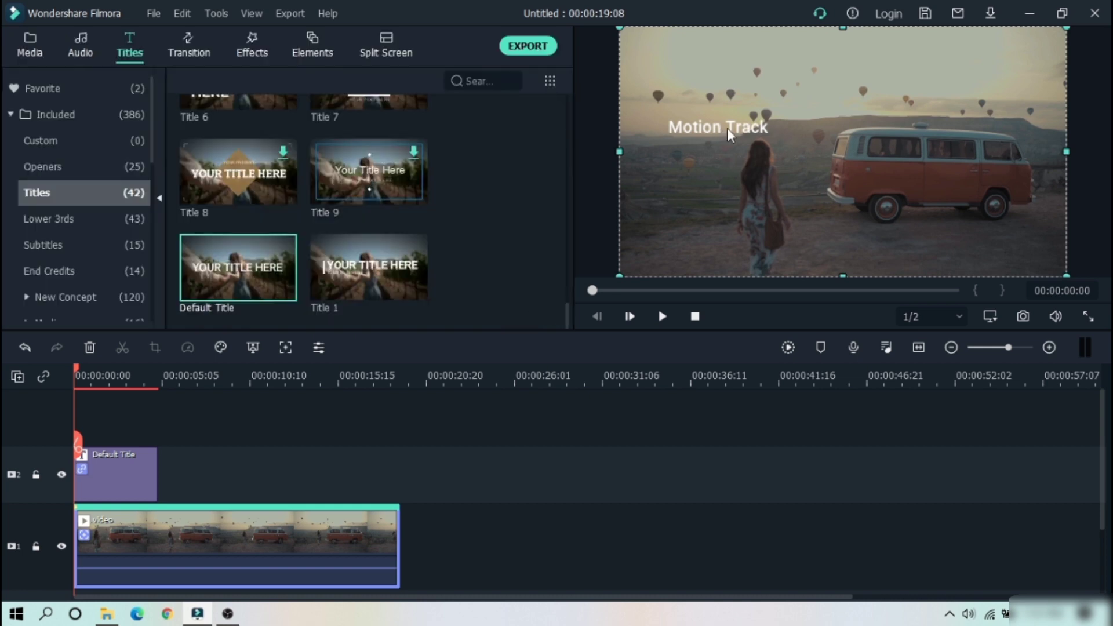
Extend the title clip to the end of the van clip and play the tracked result from the start
click(119, 488)
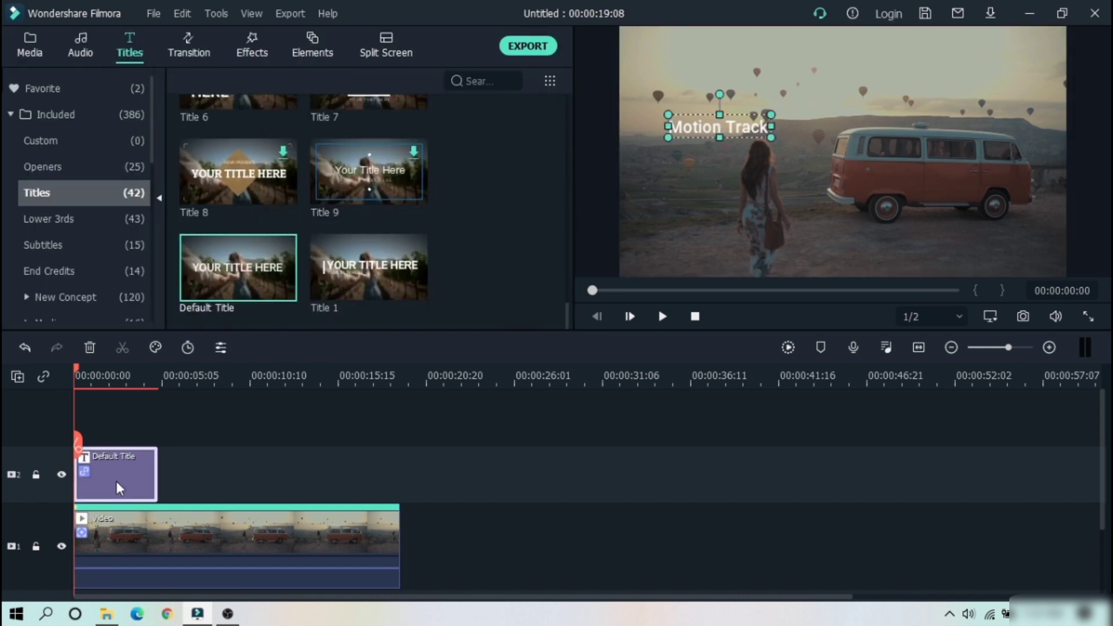
drag(155, 480, 400, 505)
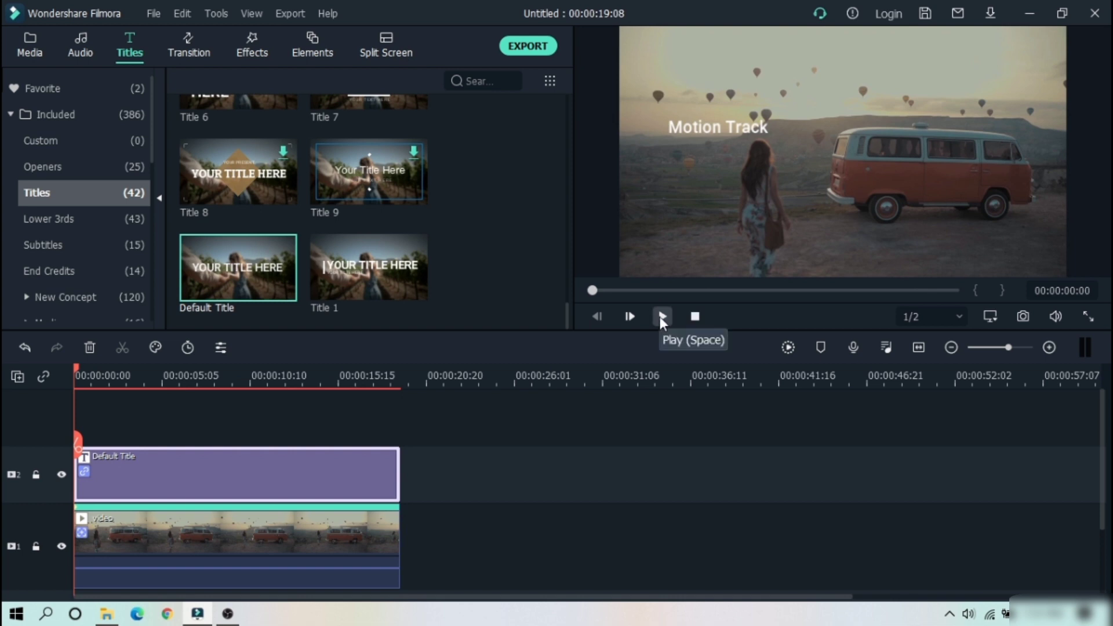
click(662, 318)
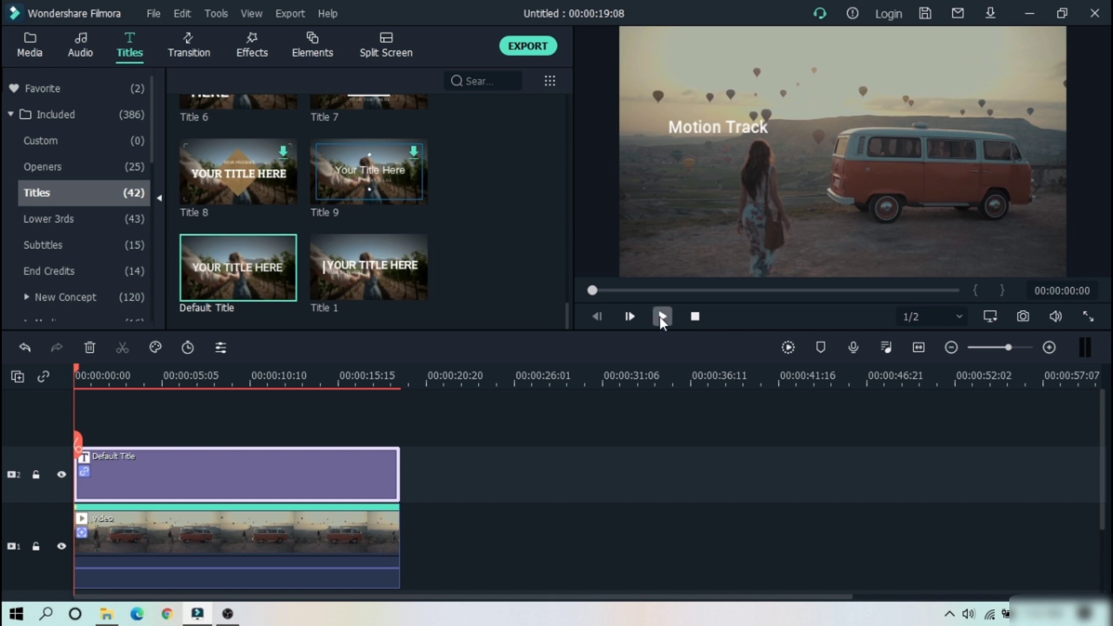